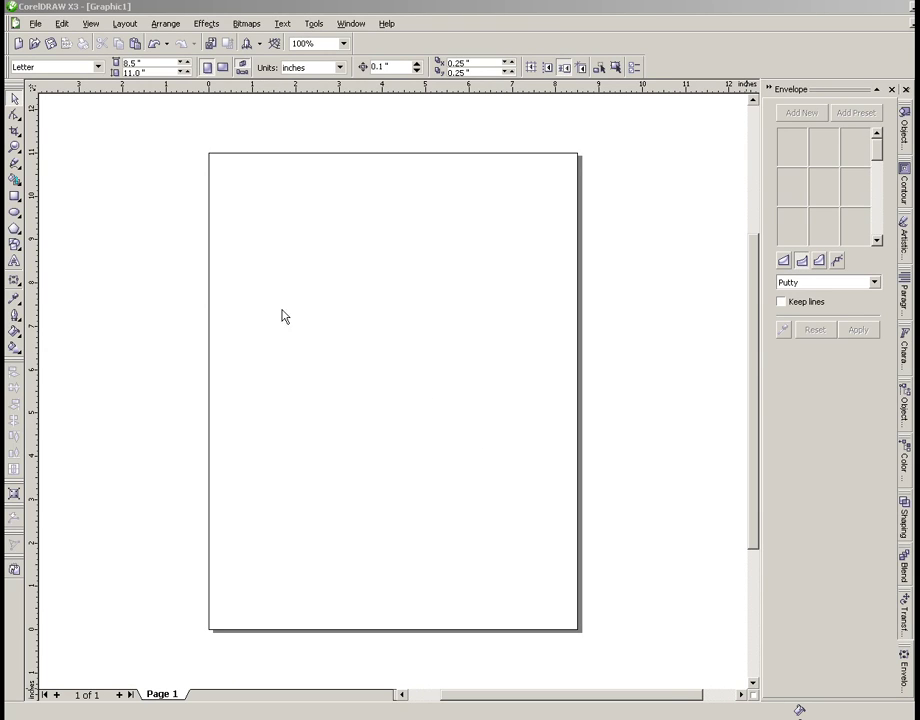
Pick the Text tool to start a text object beside the blank Letter page
left_click(15, 263)
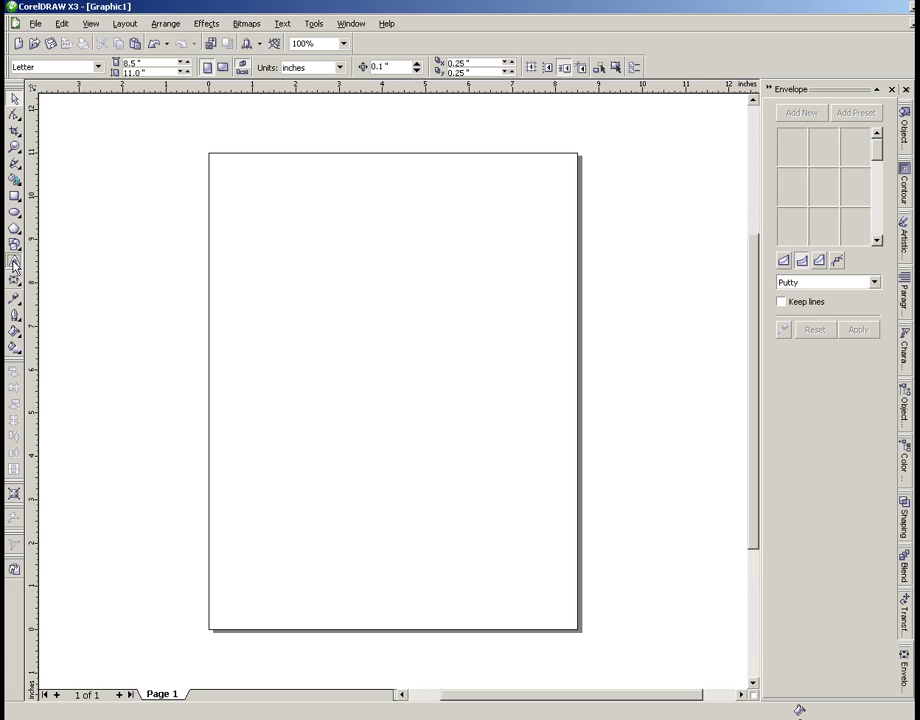
Type PIONEERS on the page, enlarge it to about 150 pt and nudge it into place
left_click(196, 328)
type("PIONE")
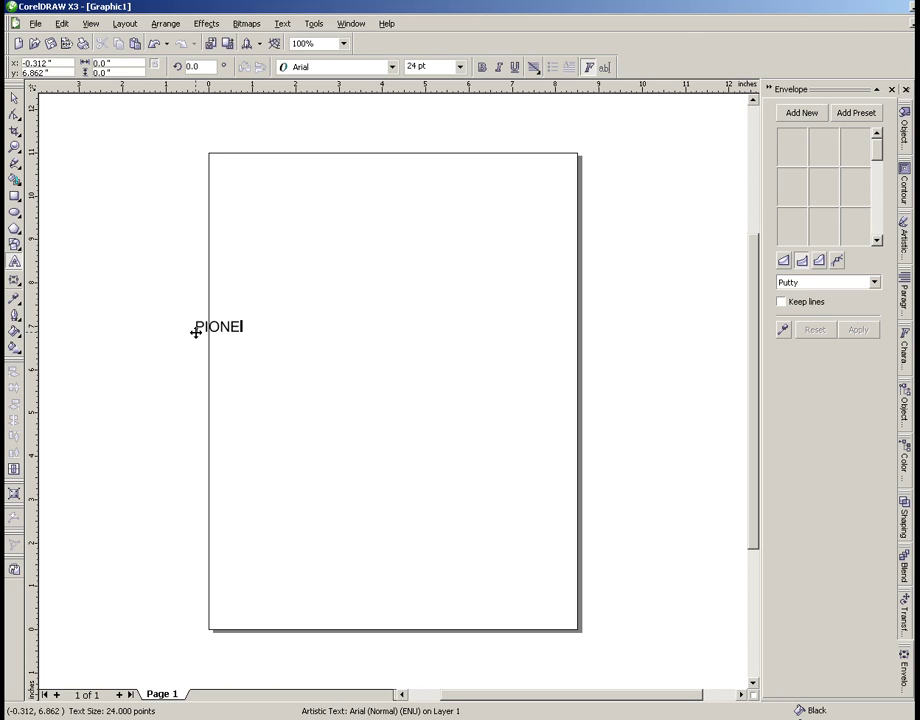
type("ERS")
left_click(14, 97)
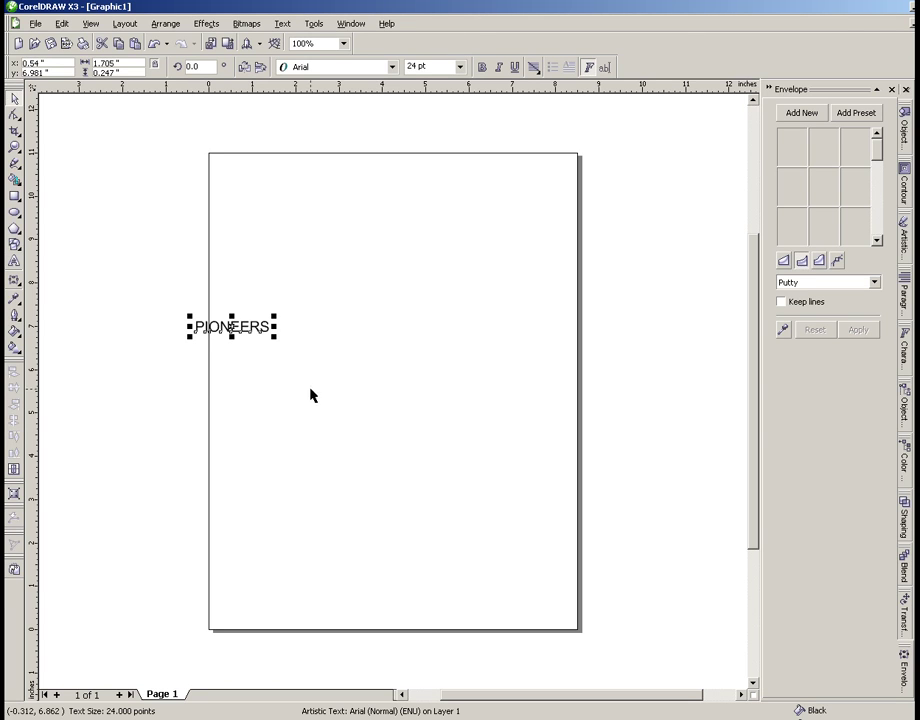
left_click_drag(274, 338, 657, 544)
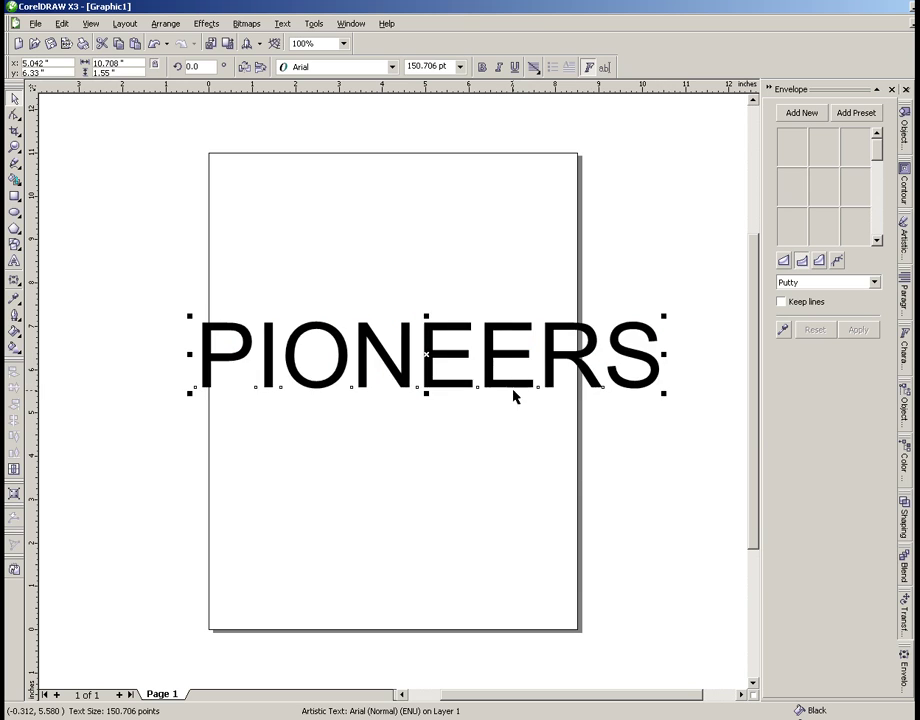
left_click_drag(513, 396, 501, 413)
Set PIONEERS in College-Black, stretch it taller and move it higher on the page
left_click(341, 67)
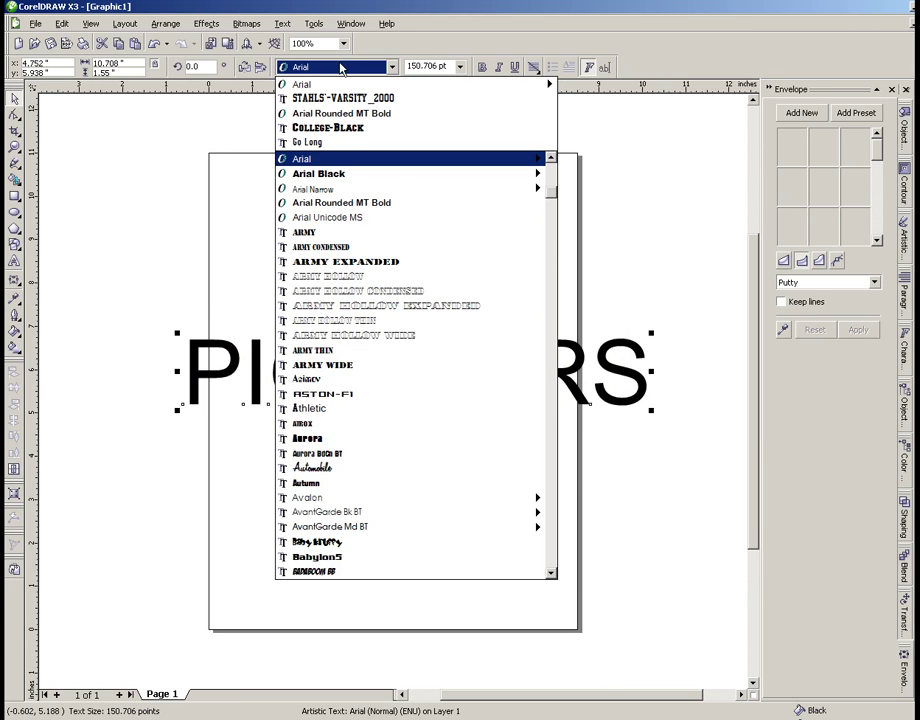
scroll(341, 67, "down", 15)
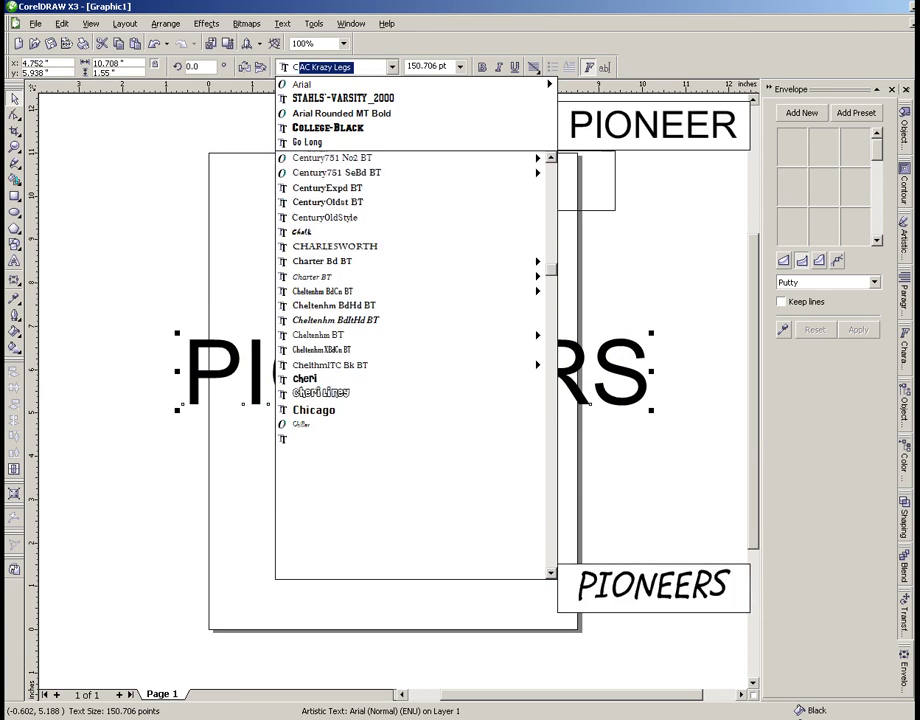
left_click(348, 134)
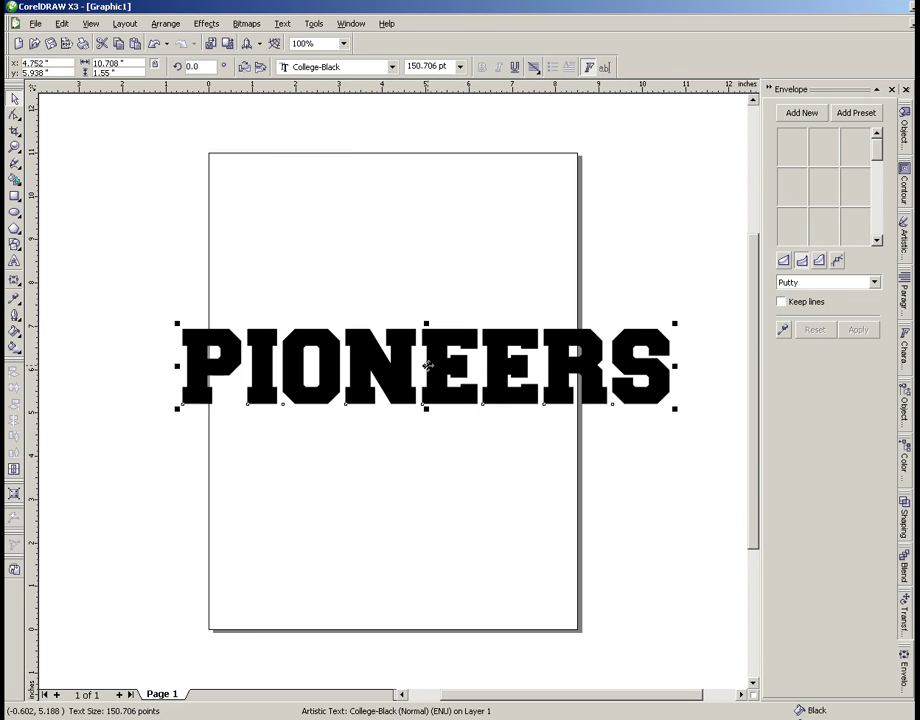
left_click_drag(428, 368, 414, 464)
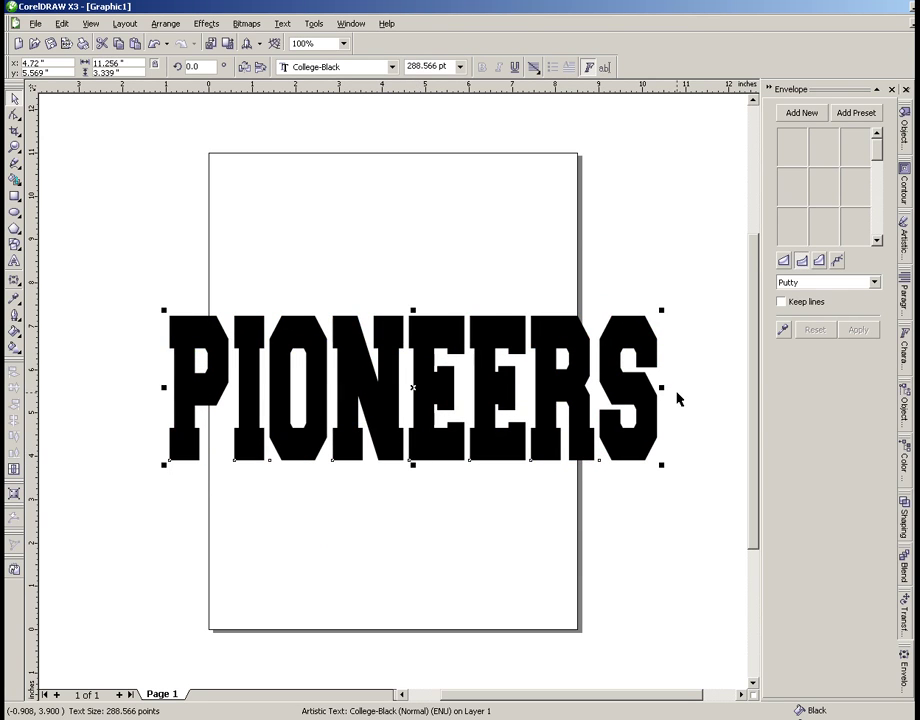
left_click_drag(307, 335, 297, 297)
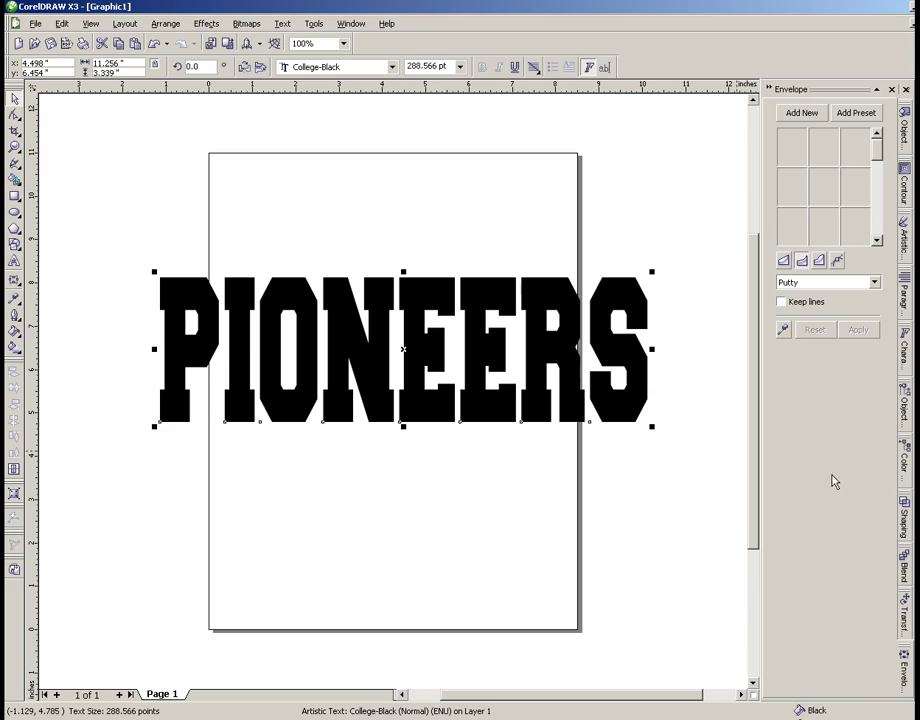
Bring up the Envelope docker, keep Putty mapping and choose the single-arc envelope mode
left_click(212, 25)
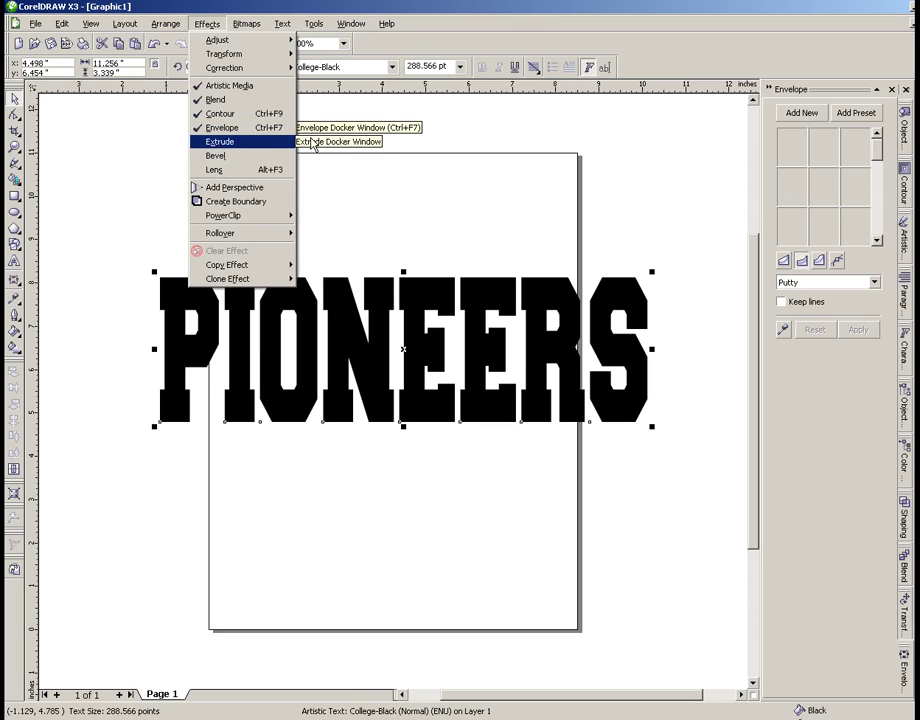
left_click(723, 197)
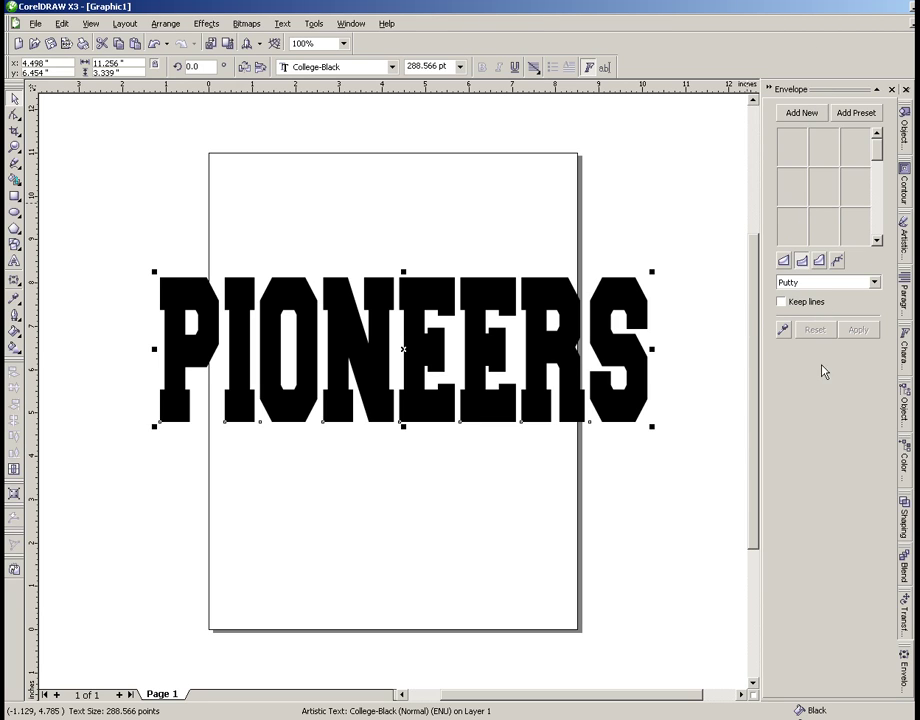
left_click(810, 284)
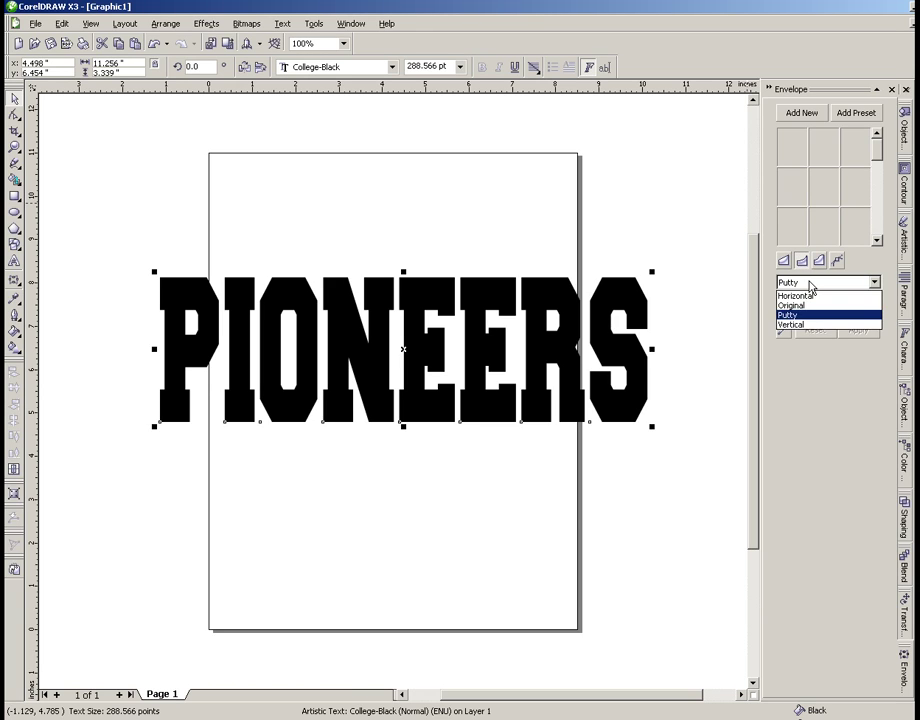
left_click(812, 284)
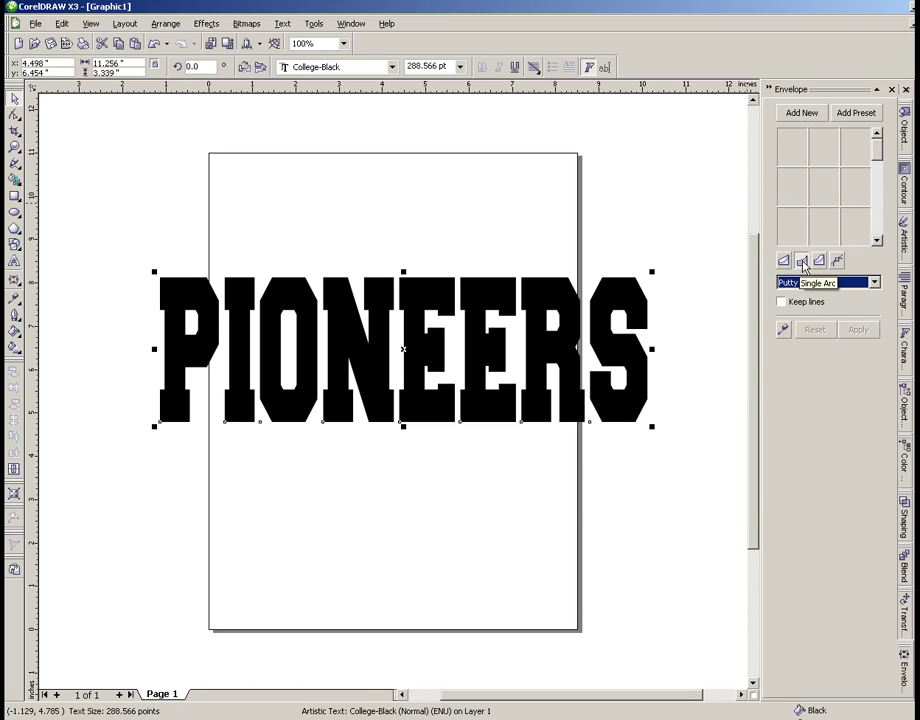
left_click(803, 263)
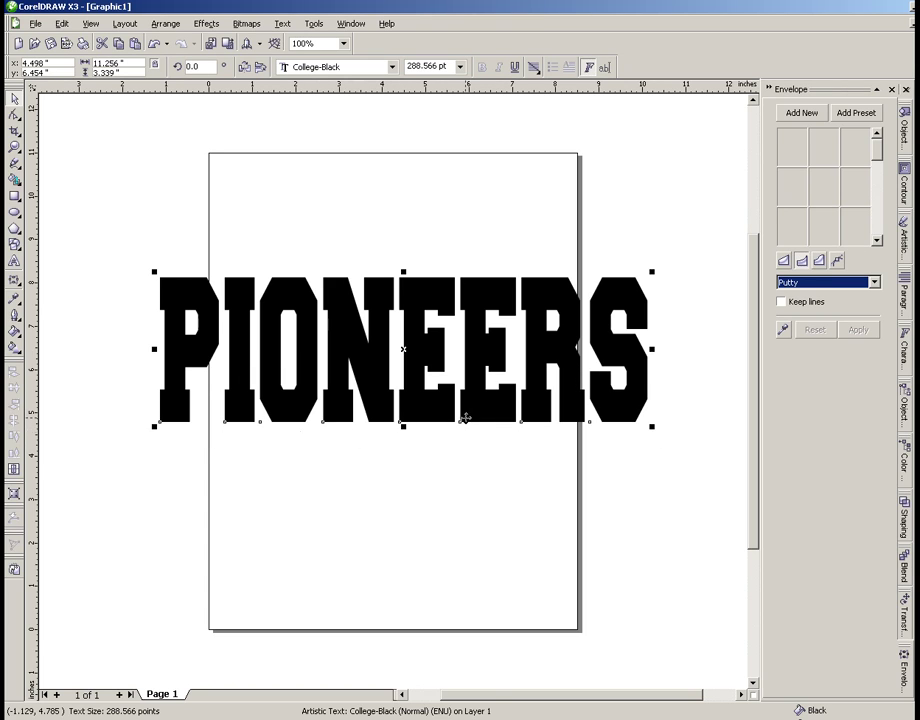
Add a new envelope to PIONEERS and try bottom, top and side bulges, undoing each
left_click(805, 115)
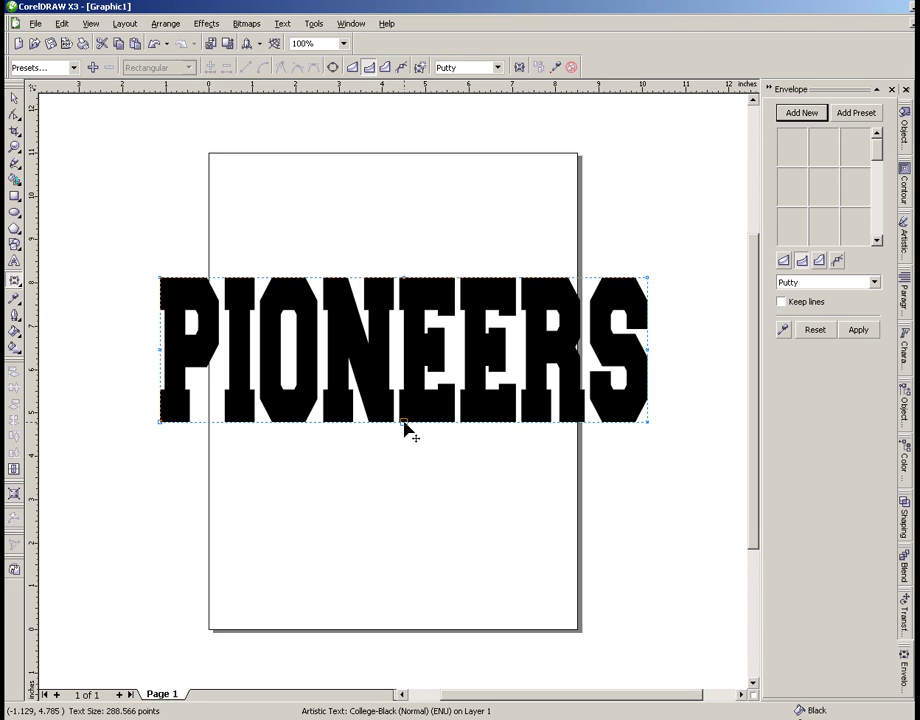
left_click_drag(404, 423, 386, 556)
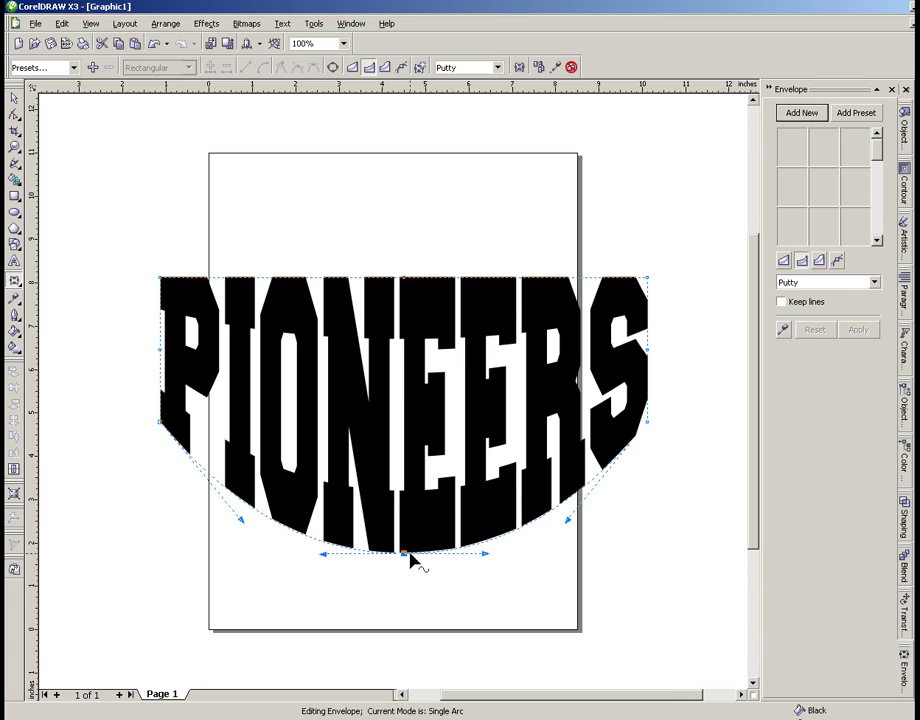
key("ctrl+z")
left_click_drag(404, 278, 407, 139)
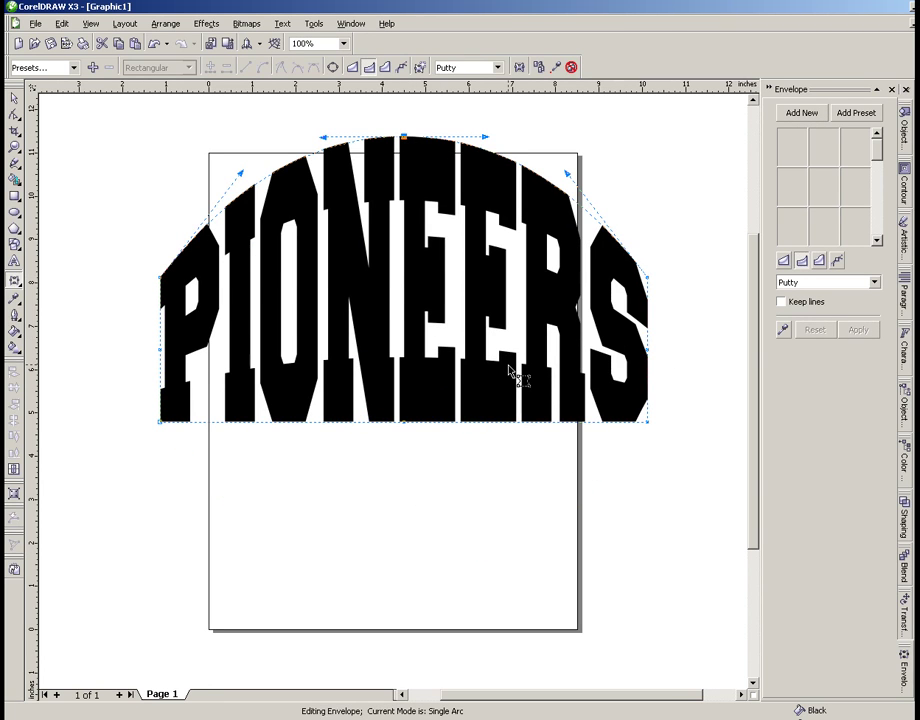
key("ctrl+z")
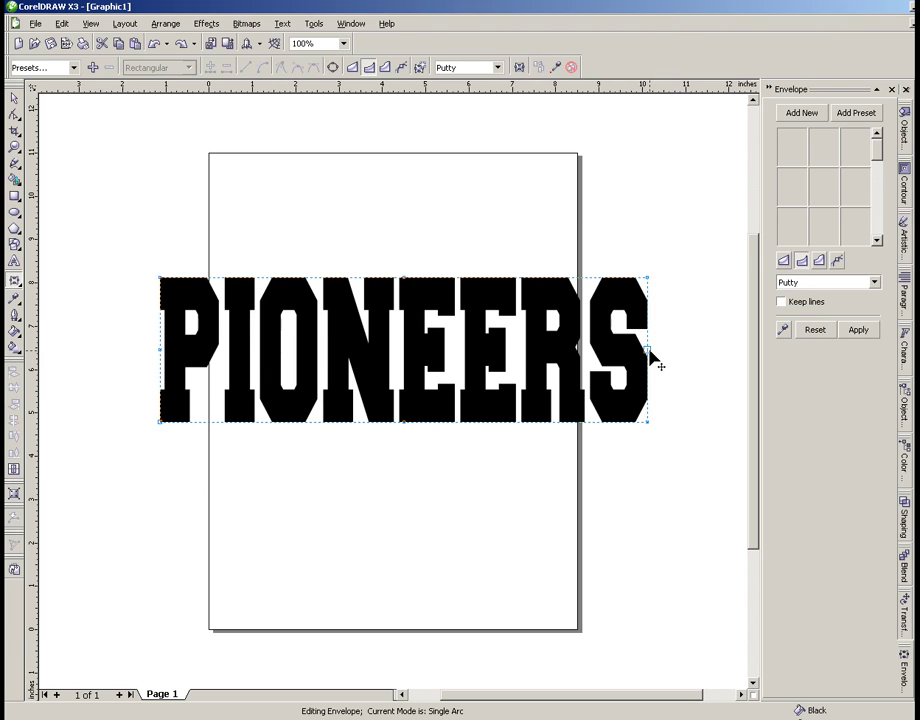
left_click_drag(649, 351, 724, 350)
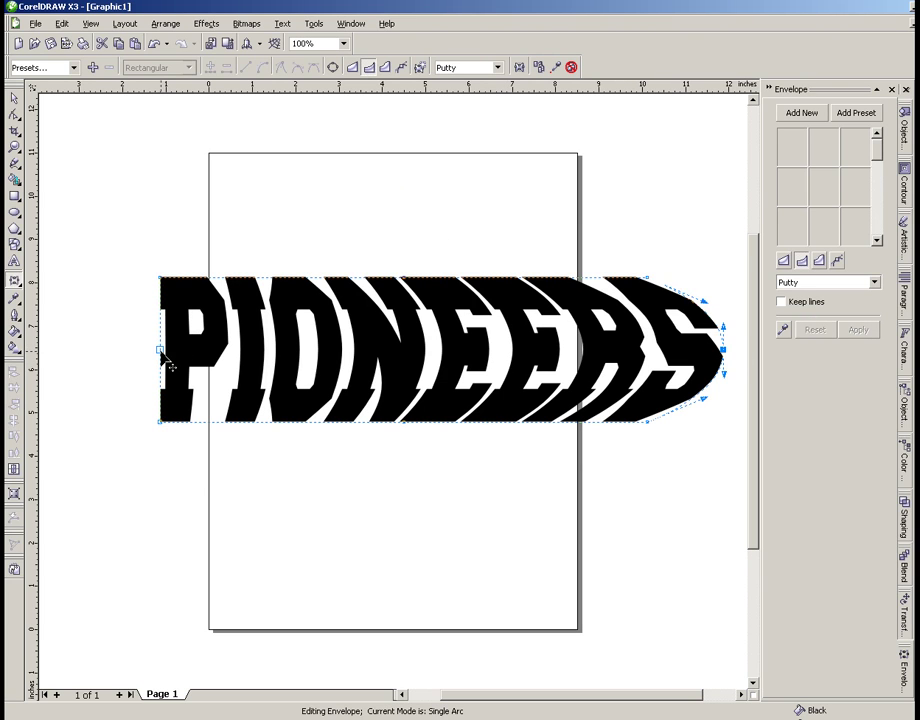
left_click_drag(160, 352, 83, 350)
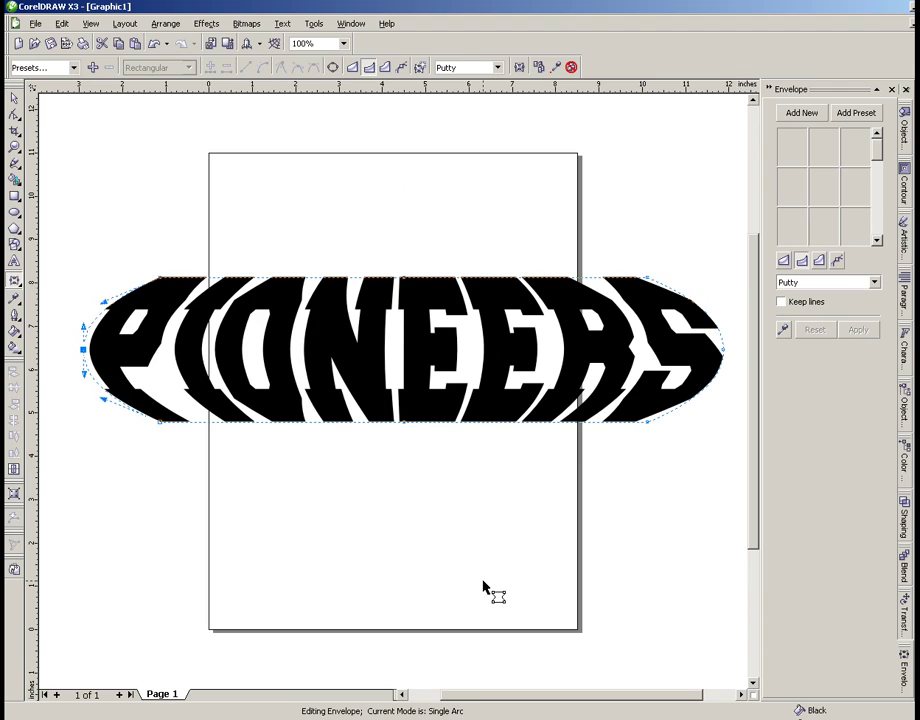
key("ctrl+z")
key("ctrl+z")
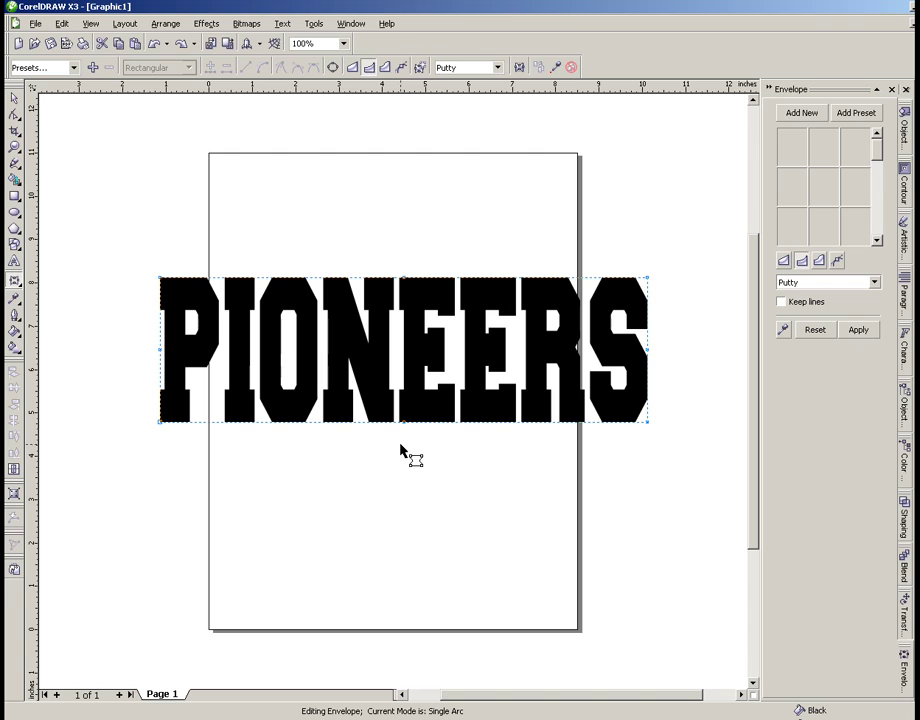
Arch the bottom edge of PIONEERS upward with the envelope's middle node, redoing it once
left_click_drag(404, 421, 408, 345)
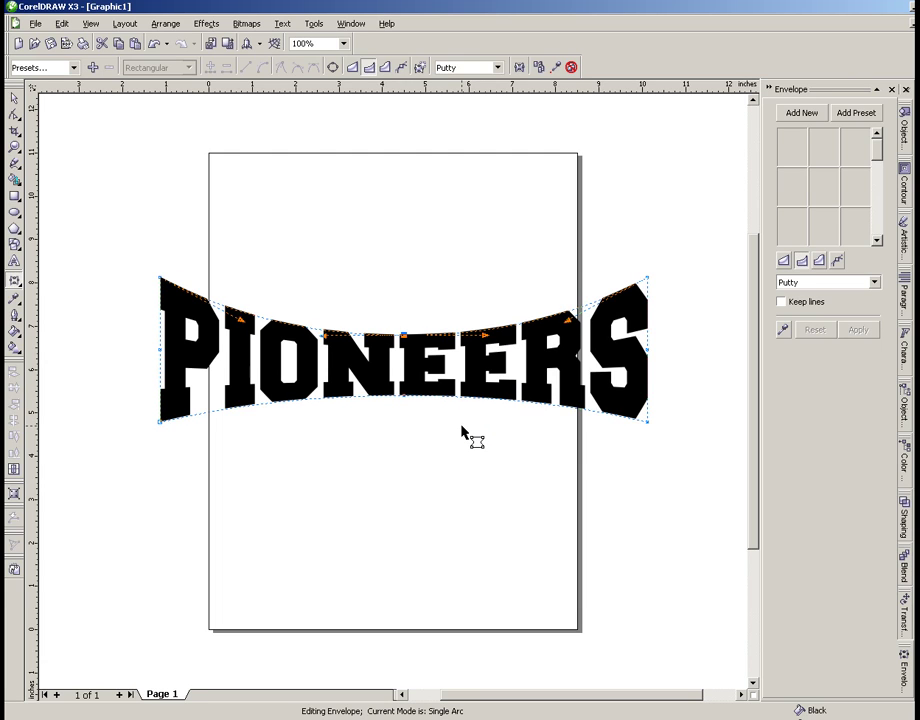
key("ctrl+z")
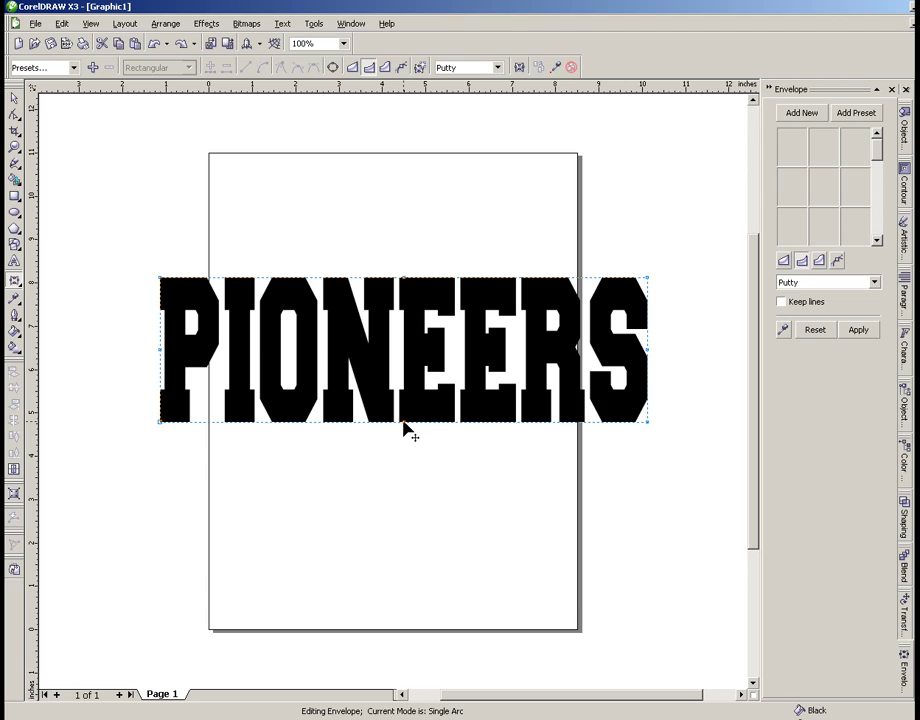
left_click_drag(403, 423, 389, 399)
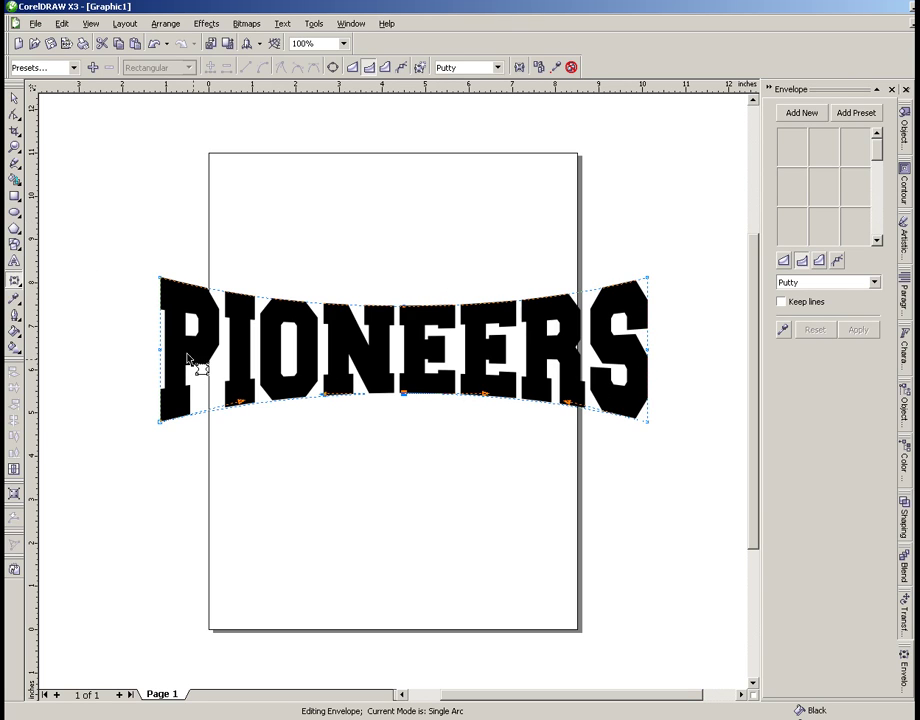
left_click(15, 98)
Stretch the arched PIONEERS taller downward and raise it about 0.4 inch
left_click(343, 186)
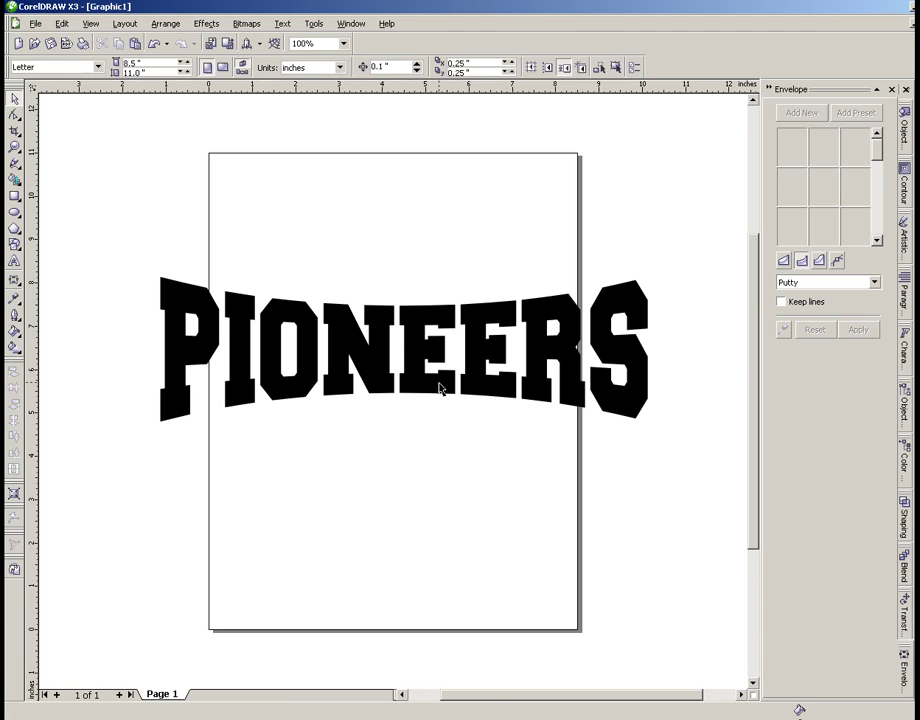
left_click(421, 390)
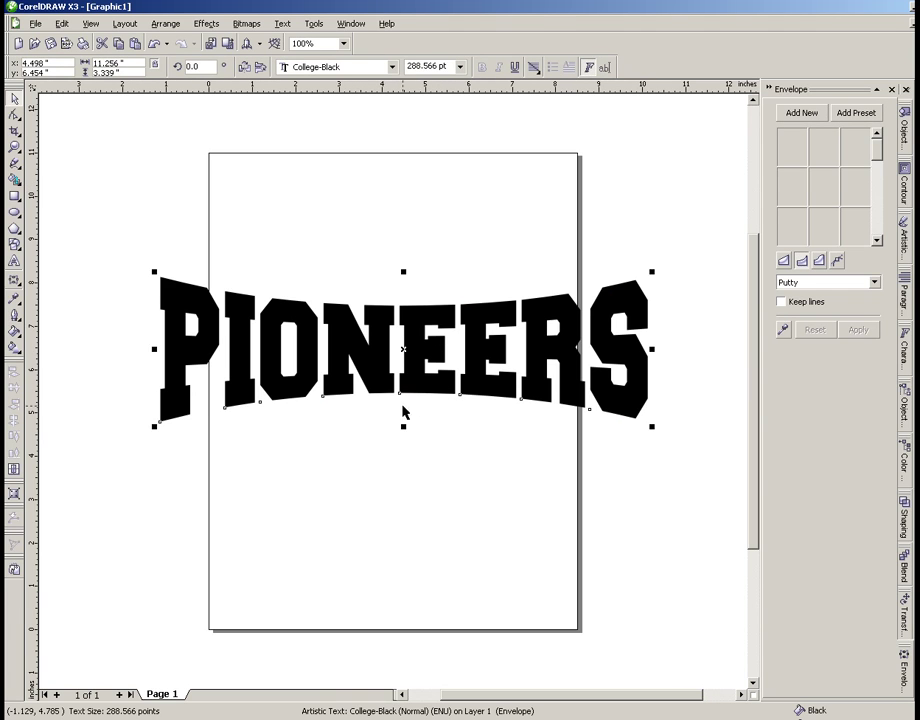
left_click_drag(404, 428, 403, 449)
left_click(414, 511)
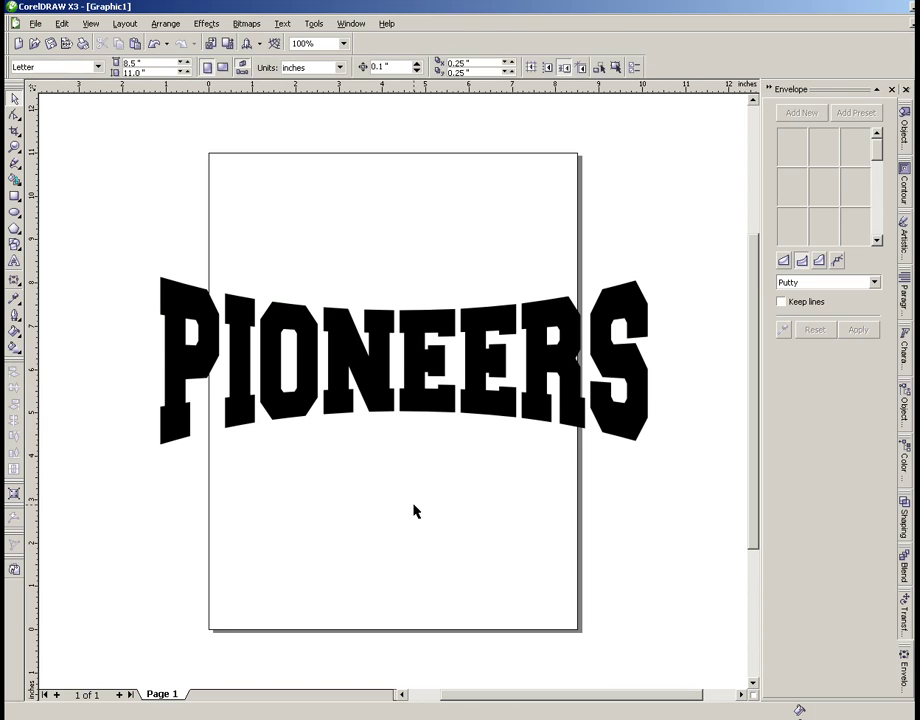
left_click(420, 397)
mouse_move(420, 397)
left_mouse_down()
mouse_move(420, 319)
mouse_move(417, 380)
left_mouse_up()
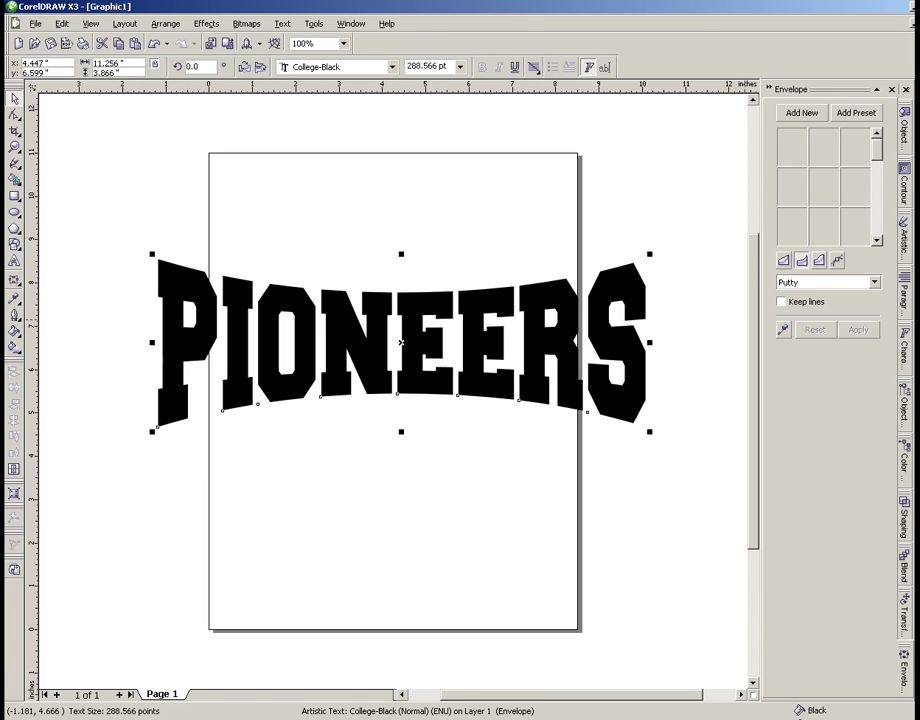
Fill the PIONEERS word with 30% grey
left_click(916, 250)
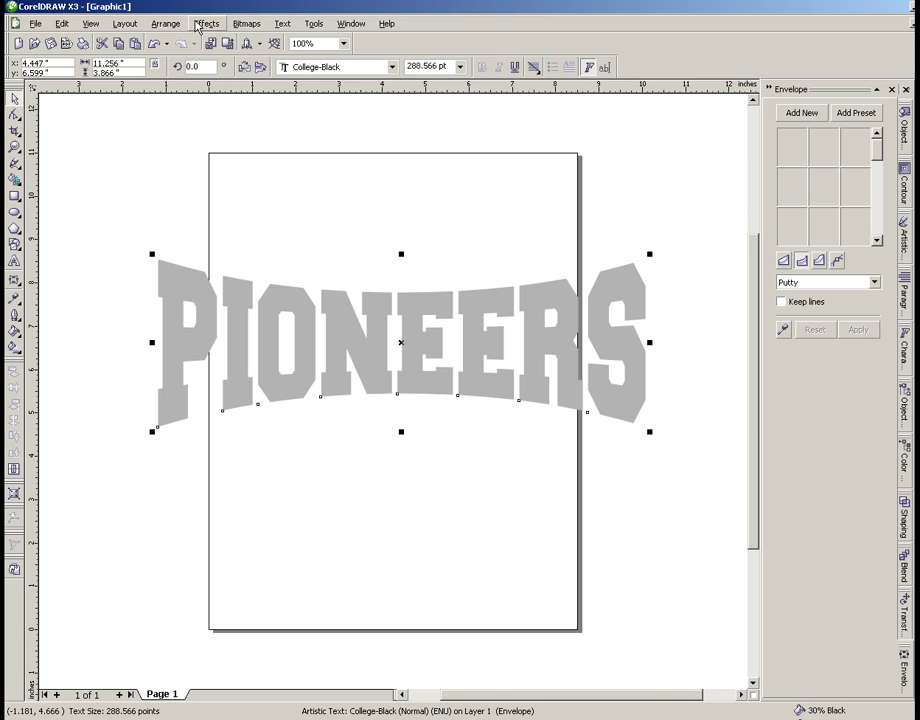
left_click(200, 24)
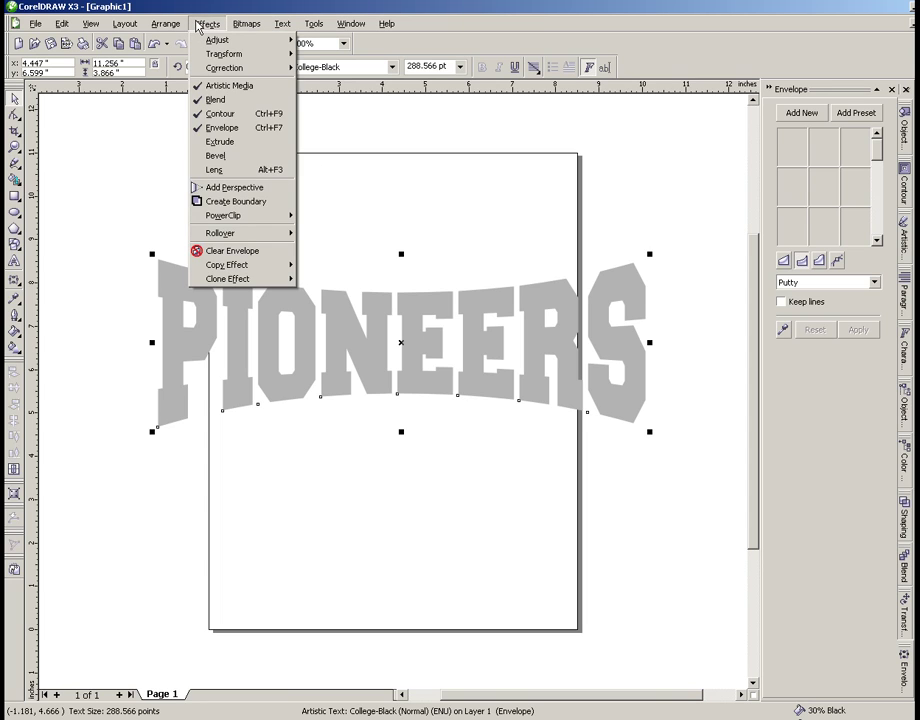
left_click(513, 143)
Add an outside contour around PIONEERS and raise its offset to 0.18 in
left_click(904, 196)
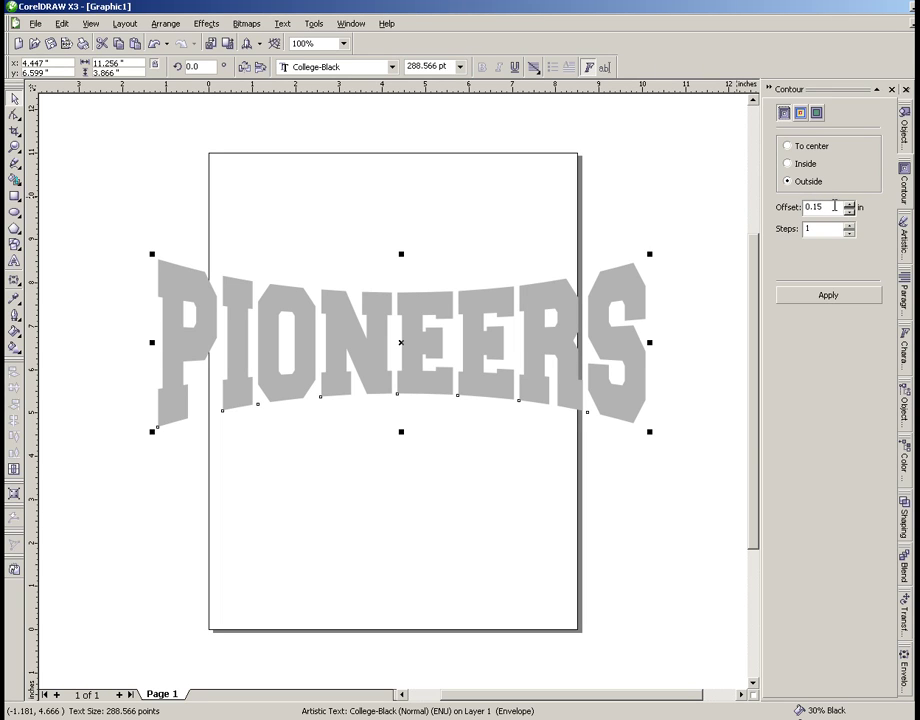
left_click(830, 296)
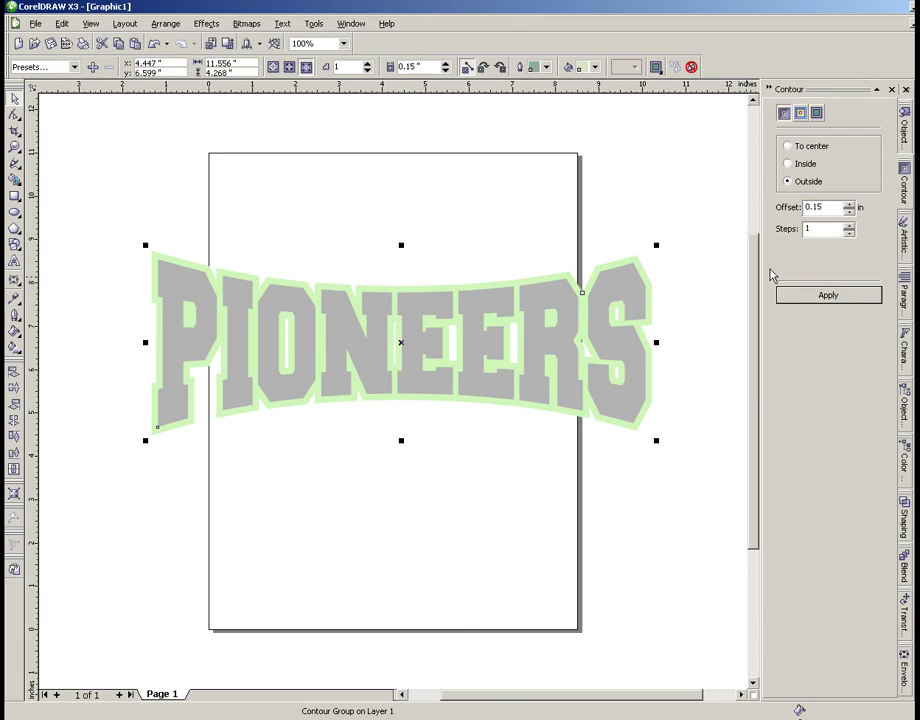
left_click(848, 204)
left_click(848, 207)
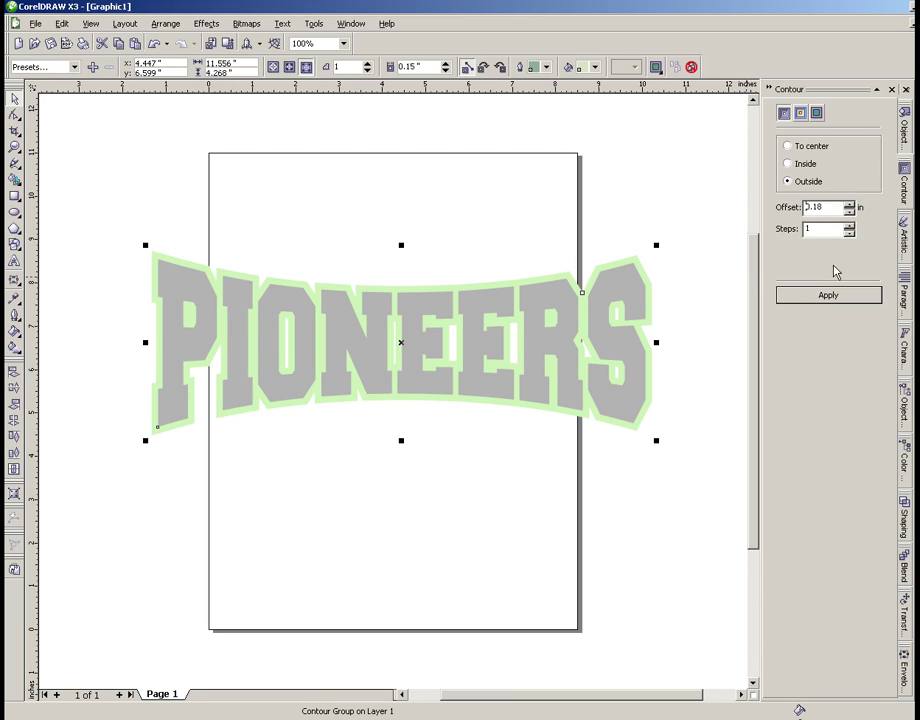
left_click(826, 297)
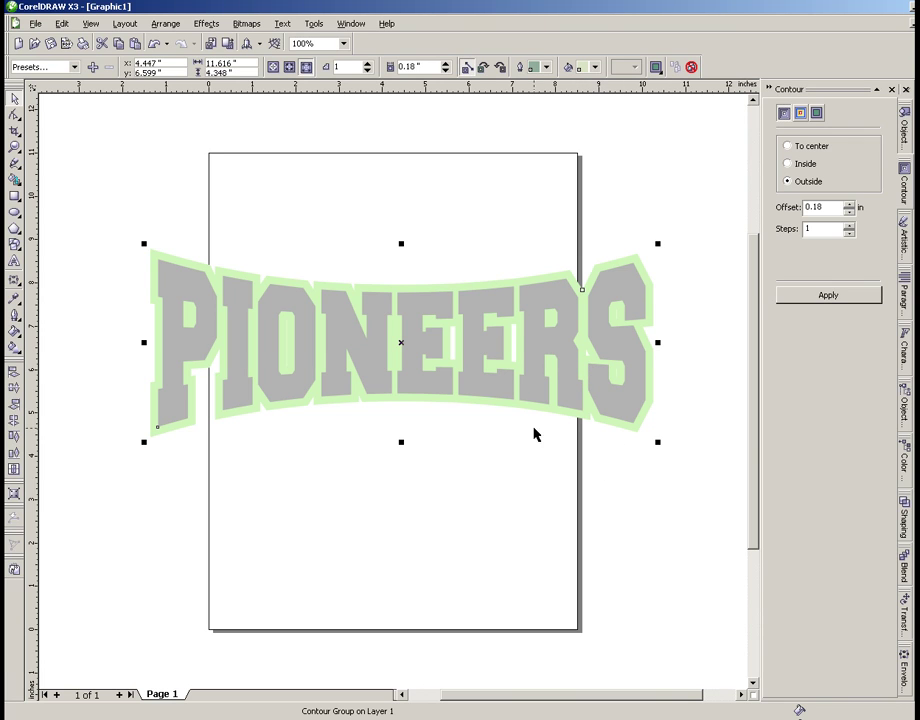
left_click(487, 425)
Break the contour group apart from the PIONEERS text
scroll(483, 392, "up", 1)
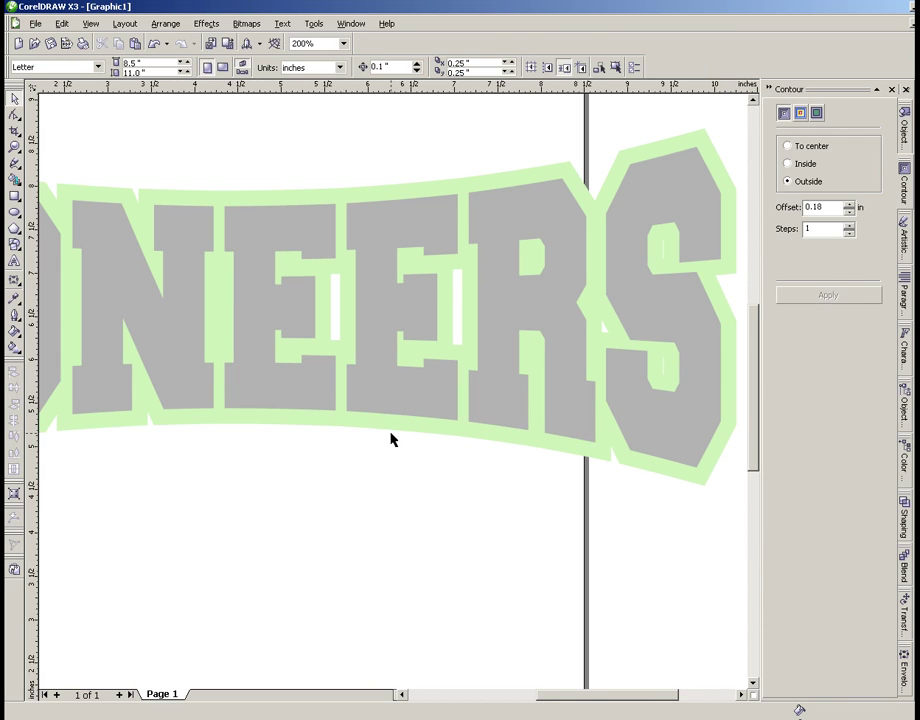
scroll(387, 433, "up", 1)
left_click(390, 391)
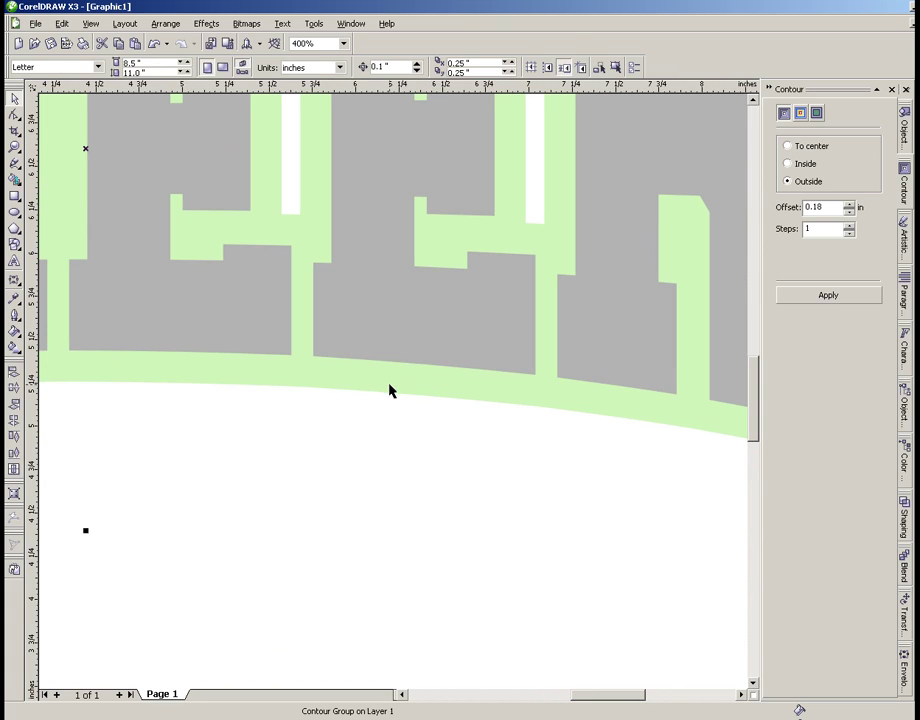
right_click(372, 379)
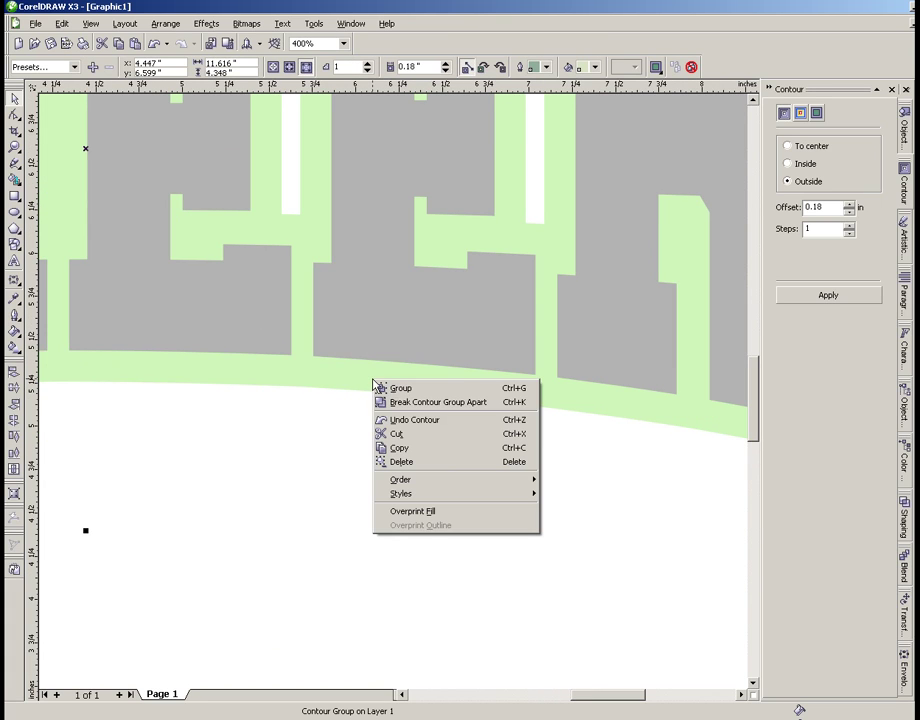
left_click(429, 403)
left_click(494, 420)
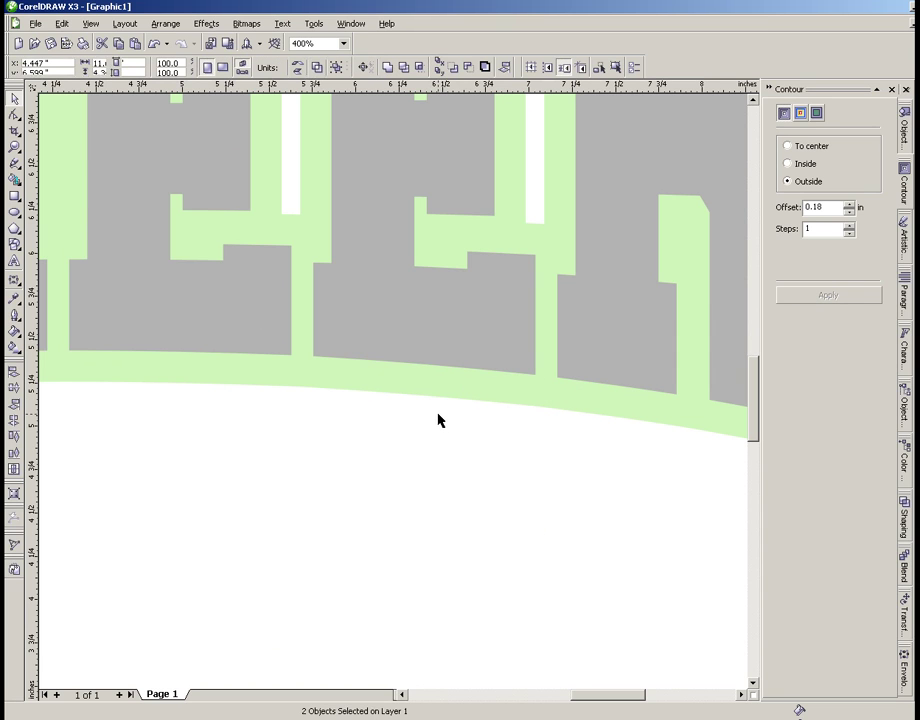
Check the split by moving the text off its contour and back, then select the contour
scroll(434, 337, "down", 2)
left_click_drag(394, 396, 390, 294)
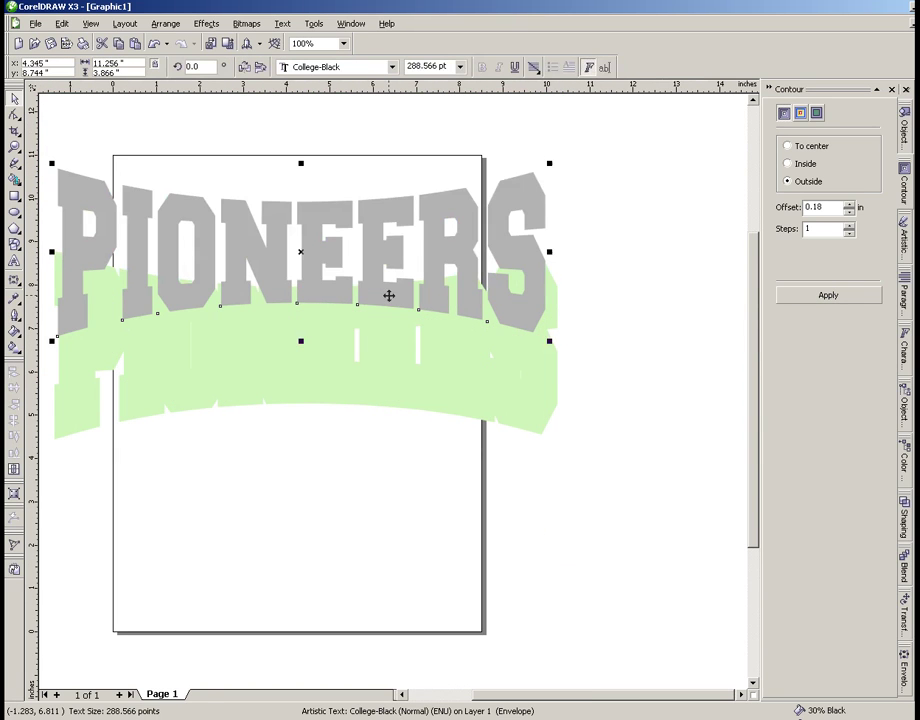
left_click_drag(394, 355, 386, 437)
key("Escape")
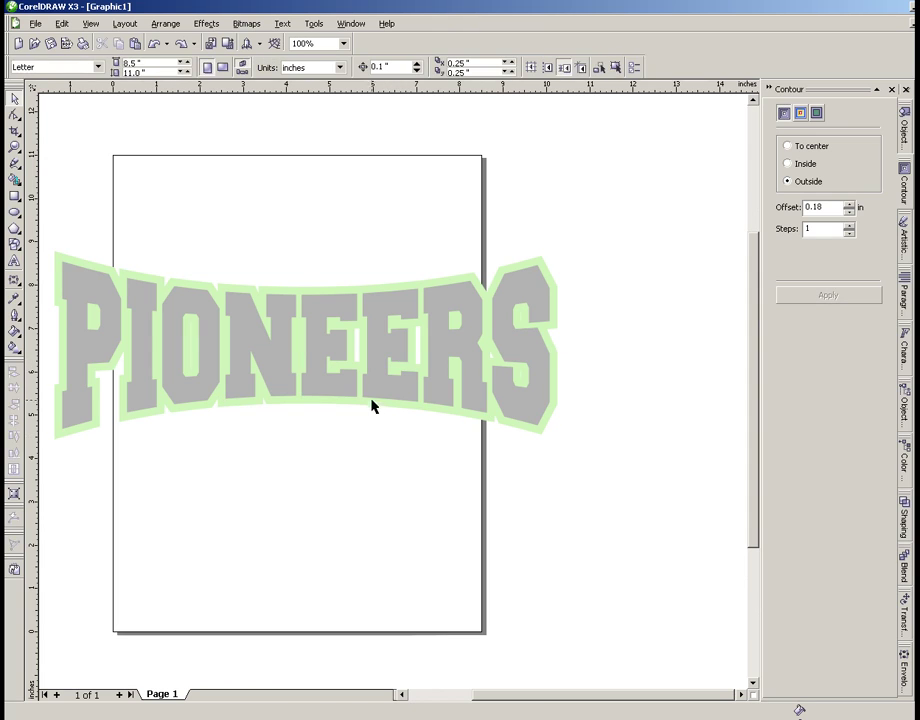
scroll(393, 397, "up", 1)
left_click(393, 394)
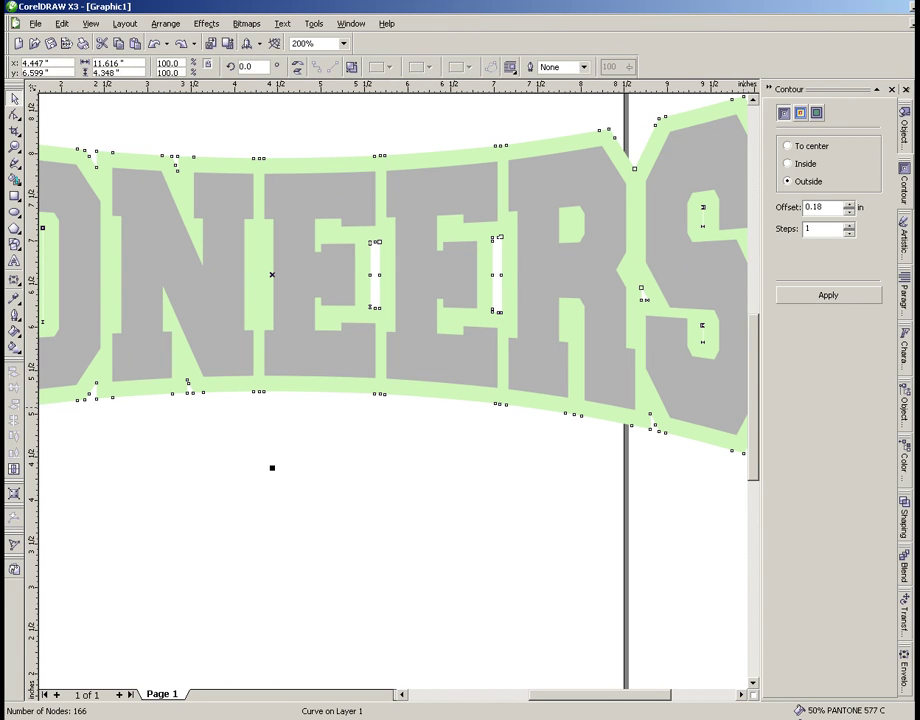
Fill the separated contour outline around PIONEERS with red
left_click(331, 615)
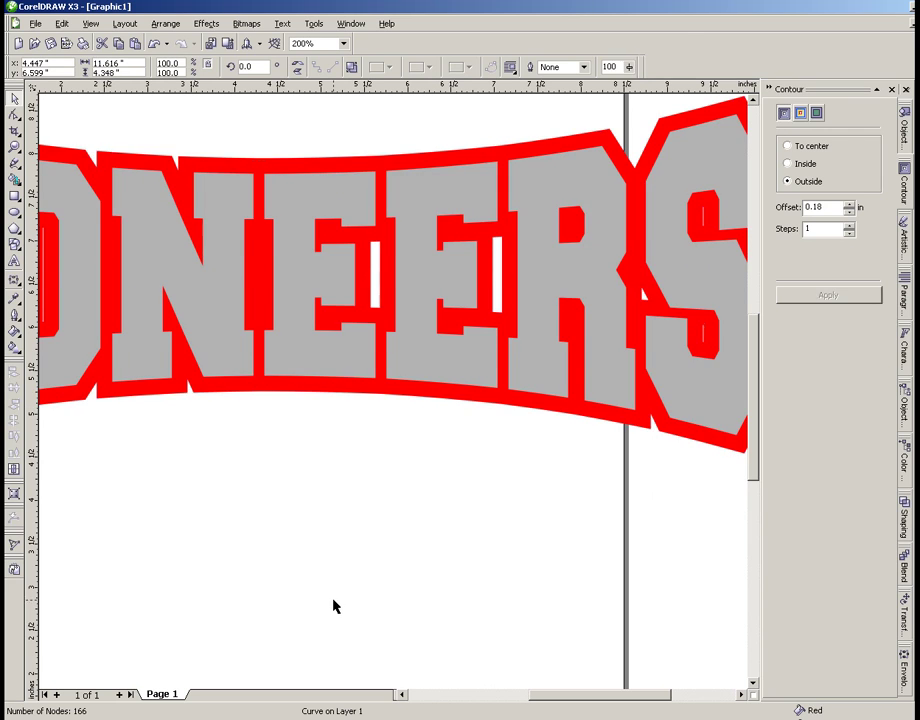
scroll(392, 396, "down", 1)
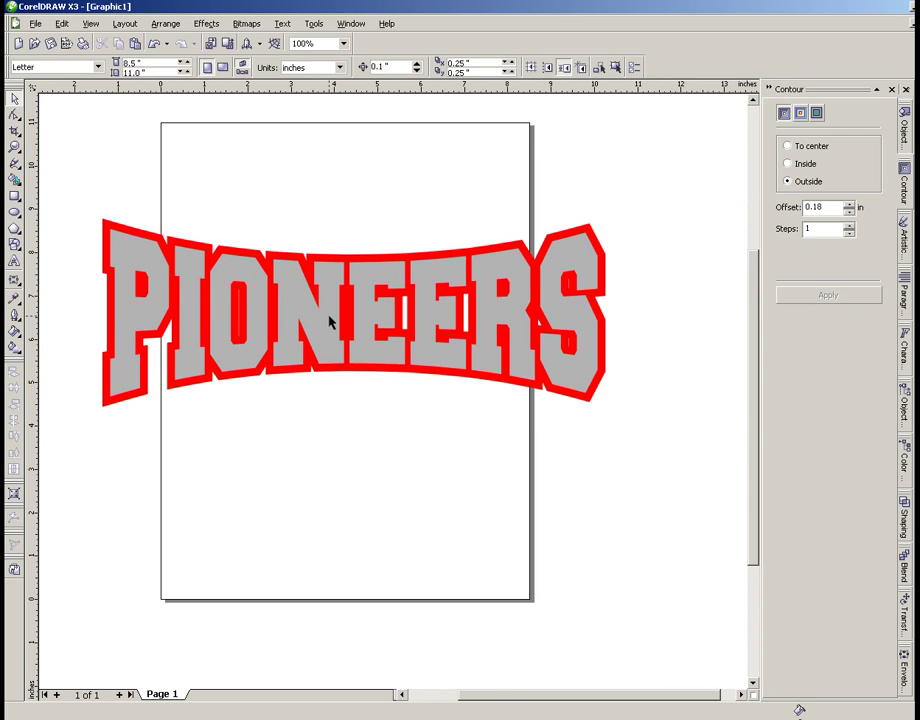
scroll(393, 397, "up", 1)
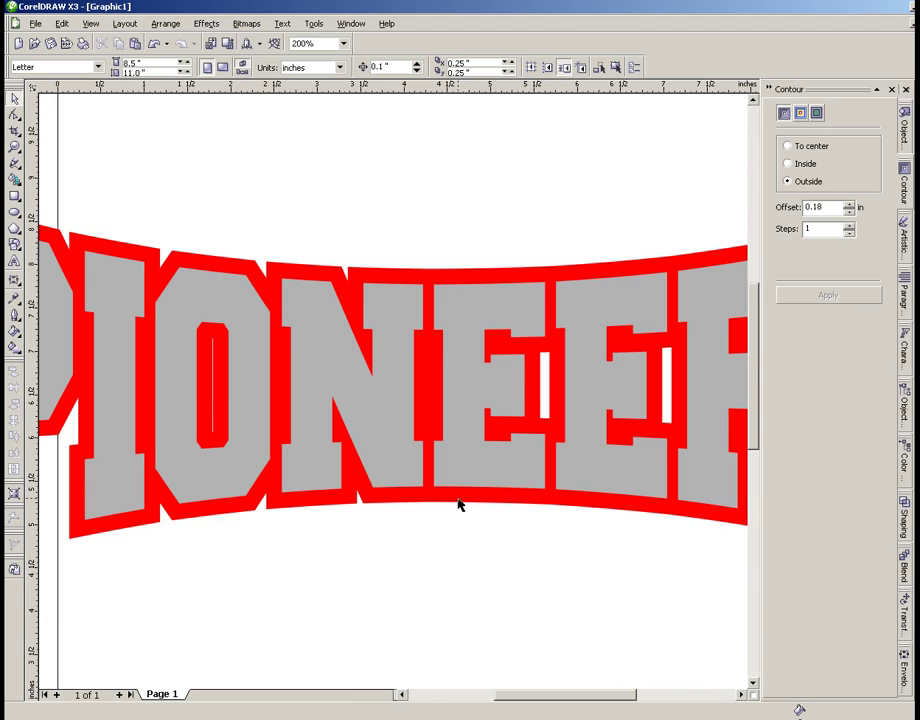
scroll(394, 396, "down", 2)
scroll(393, 397, "up", 1)
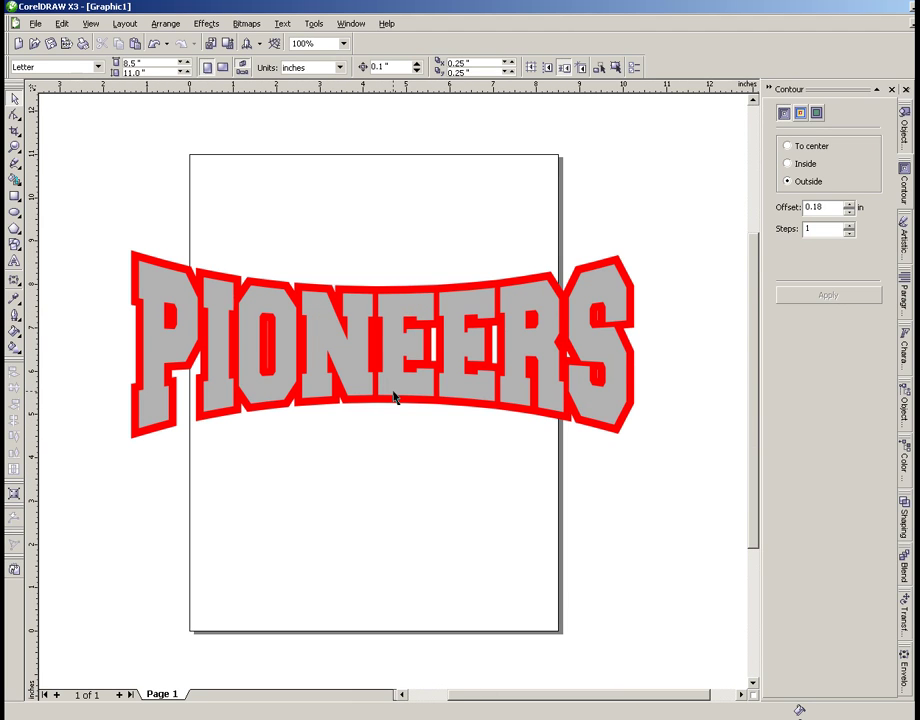
scroll(393, 397, "up", 1)
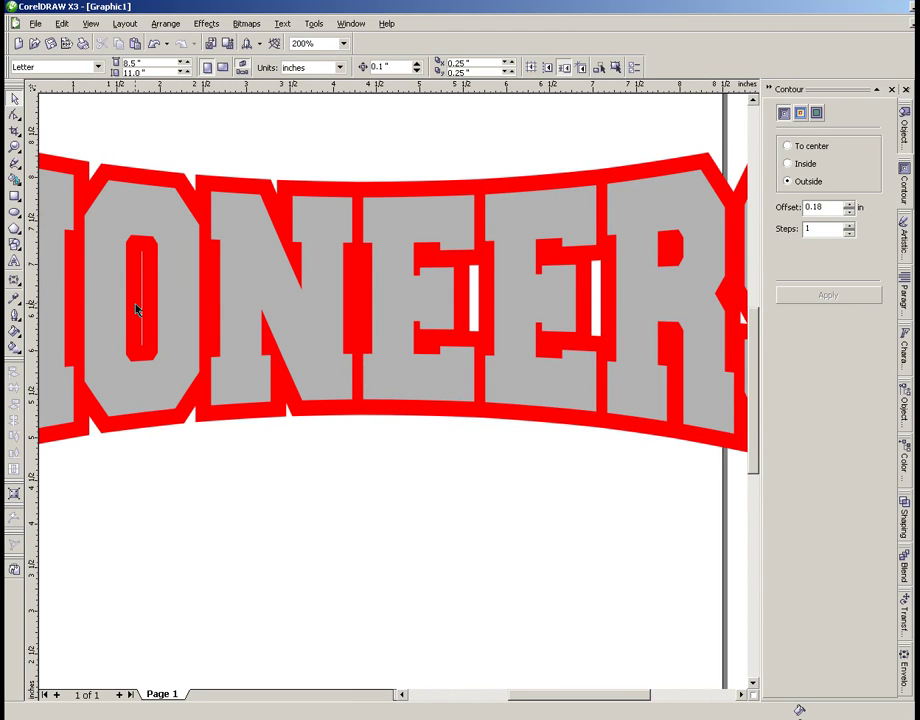
scroll(136, 308, "up", 1)
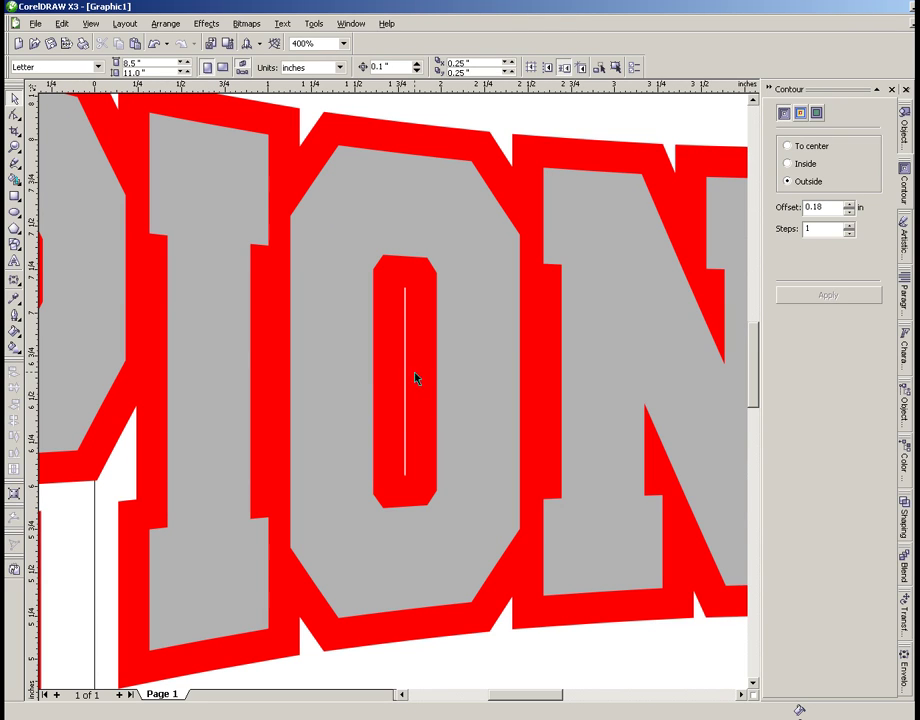
With the Shape tool (F10), delete the stray slit nodes inside the O
left_click(418, 384)
key("F10")
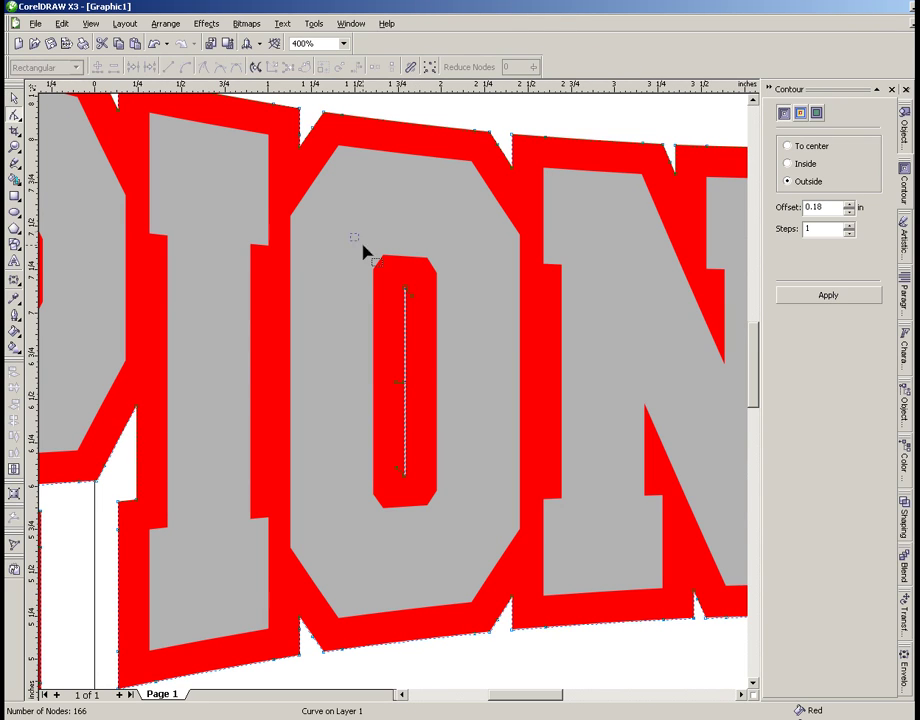
left_click_drag(350, 234, 445, 527)
key("Delete")
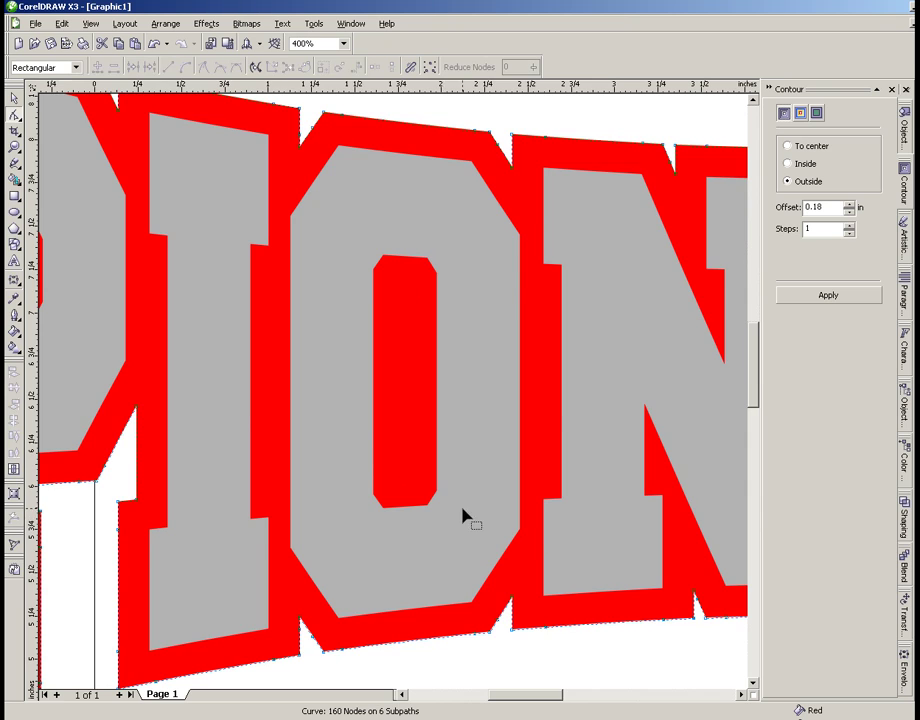
scroll(455, 520, "down", 1)
scroll(411, 394, "down", 1)
scroll(413, 392, "up", 1)
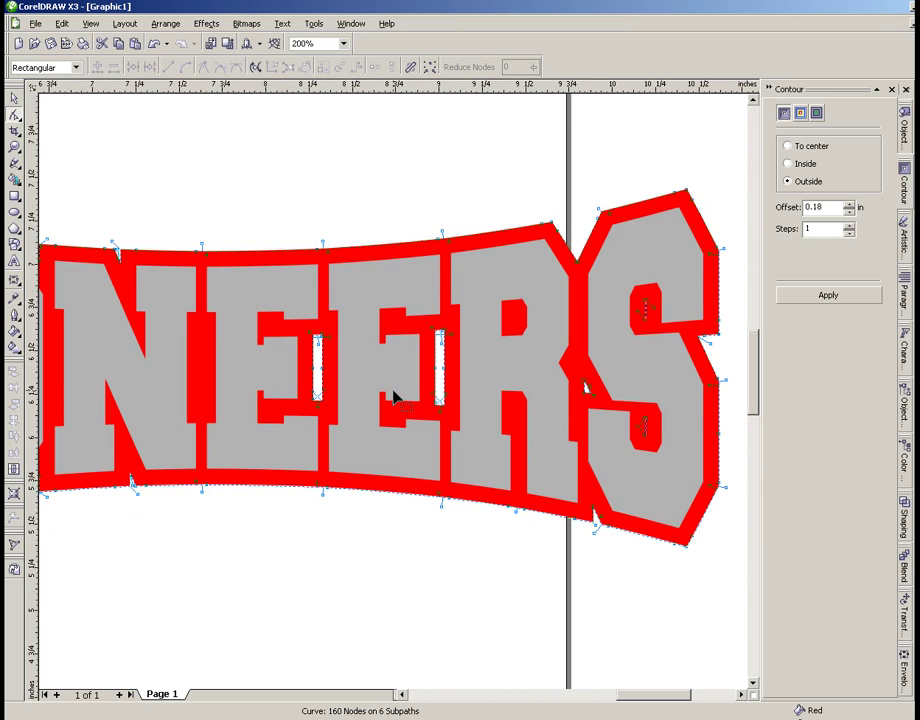
scroll(388, 398, "up", 1)
Delete the S's upper and lower slits and the notch between R and S
left_click_drag(476, 170, 524, 240)
key("Delete")
left_click_drag(467, 408, 537, 476)
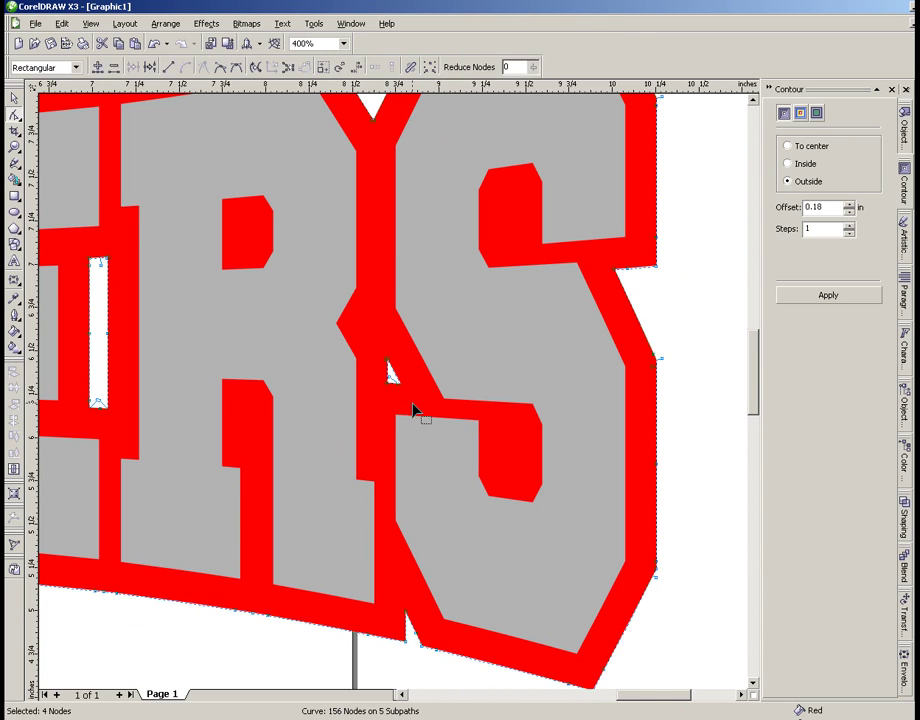
key("Delete")
left_click_drag(362, 349, 472, 448)
key("Delete")
Delete the stray nodes along the red contour's top edge
scroll(395, 400, "down", 1)
scroll(392, 398, "down", 1)
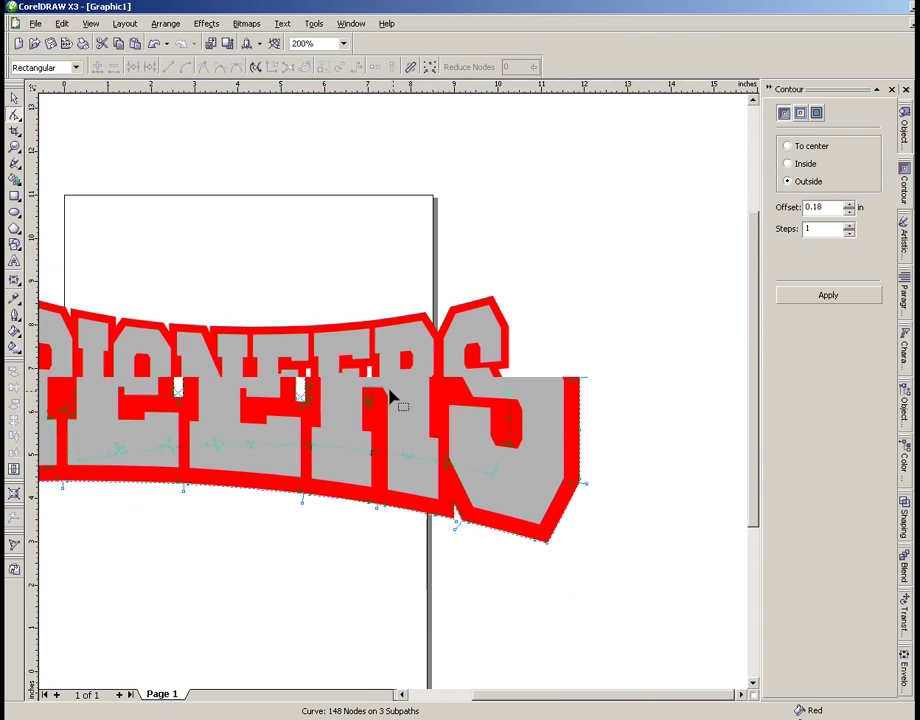
scroll(290, 400, "down", 1)
scroll(402, 390, "up", 1)
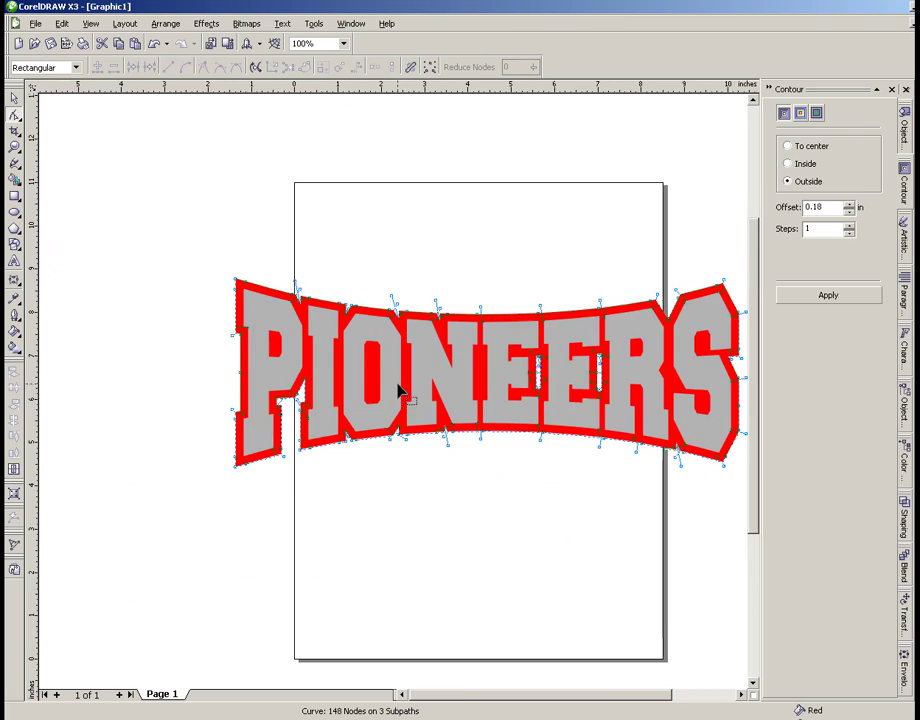
scroll(394, 369, "up", 1)
scroll(382, 341, "up", 1)
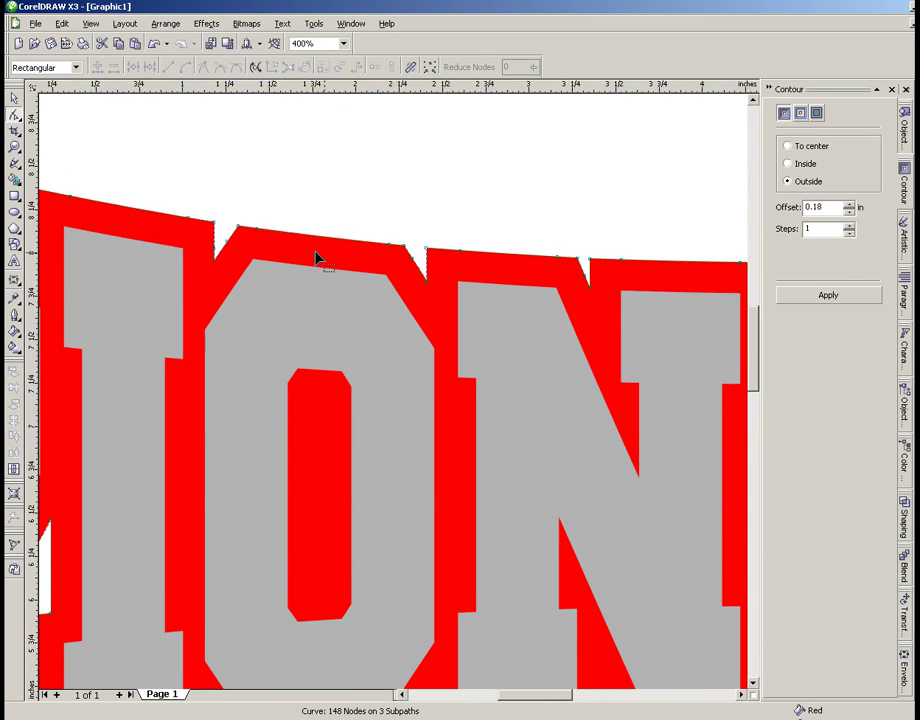
scroll(396, 400, "down", 1)
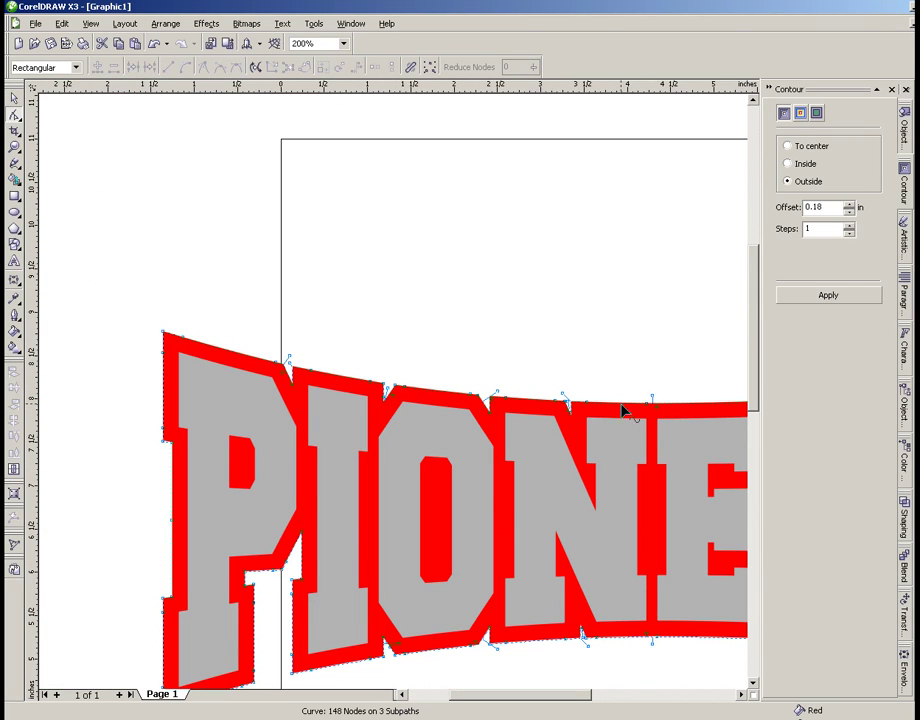
scroll(394, 399, "up", 2)
left_click_drag(286, 314, 452, 405)
key("Delete")
scroll(548, 392, "down", 2)
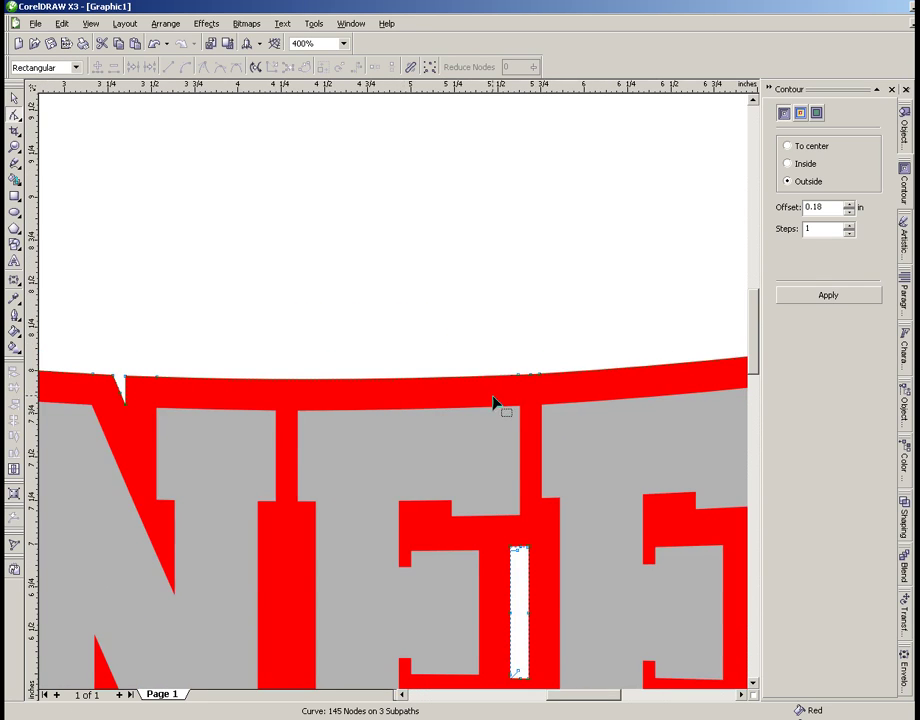
left_click_drag(379, 354, 551, 397)
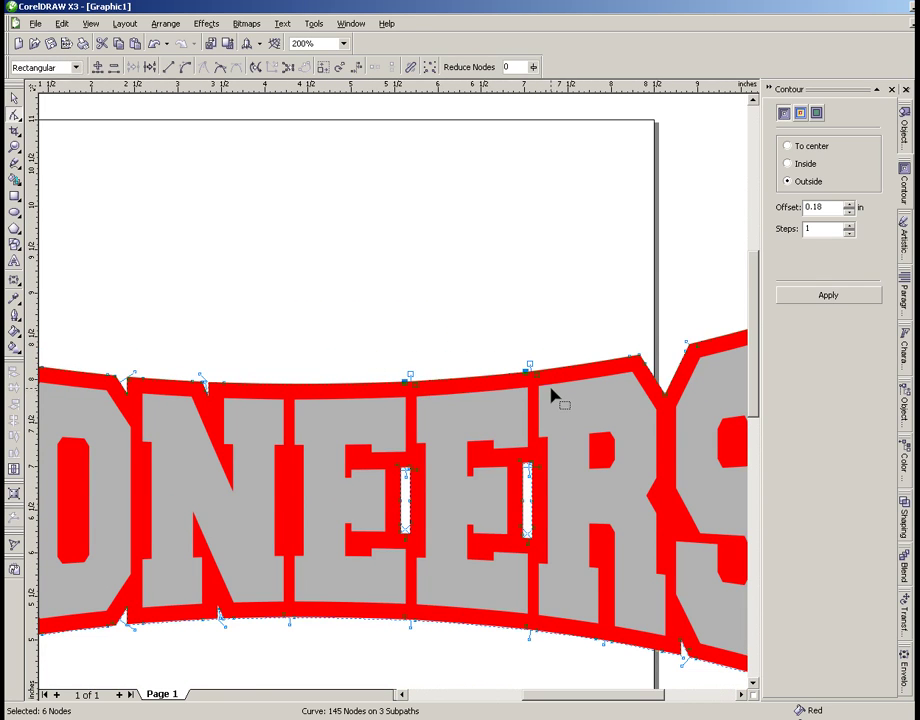
key("Delete")
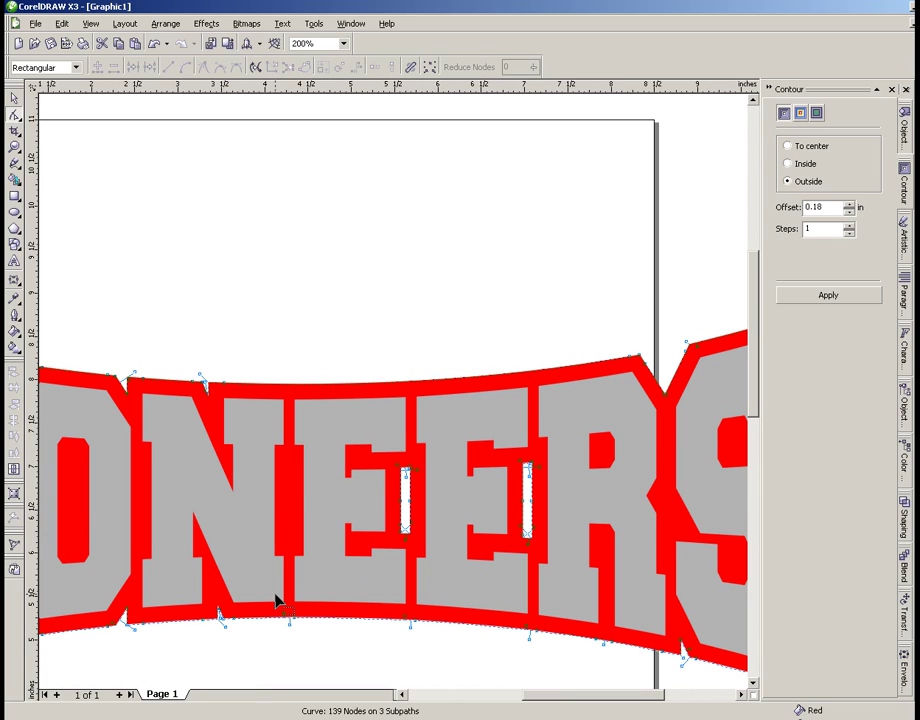
Delete the stray bottom-edge nodes and view the whole PIONEERS drawing
left_click_drag(277, 605, 650, 680)
key("Delete")
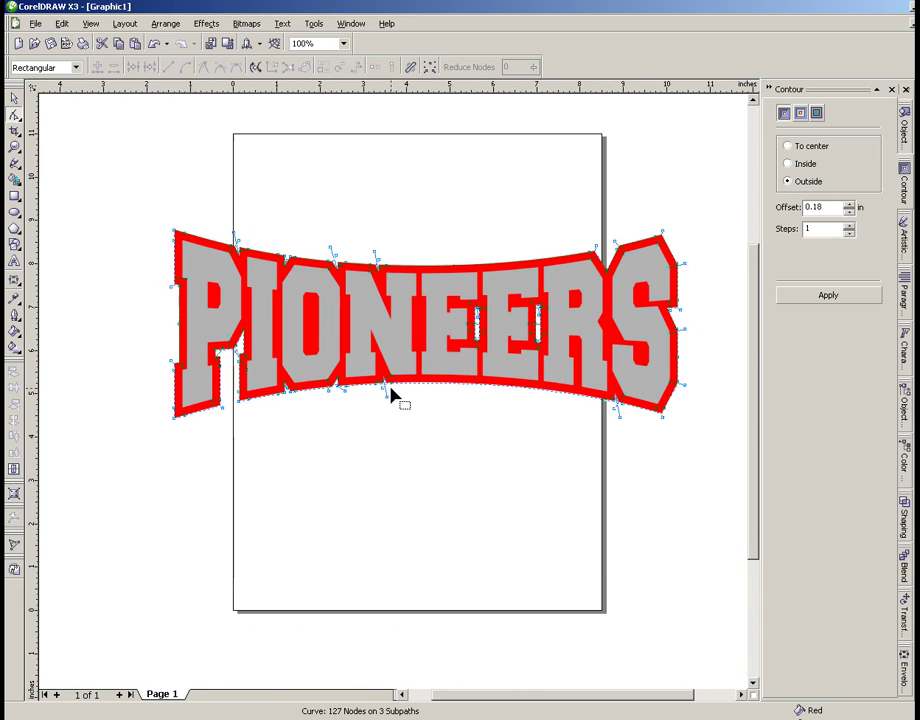
key("F3")
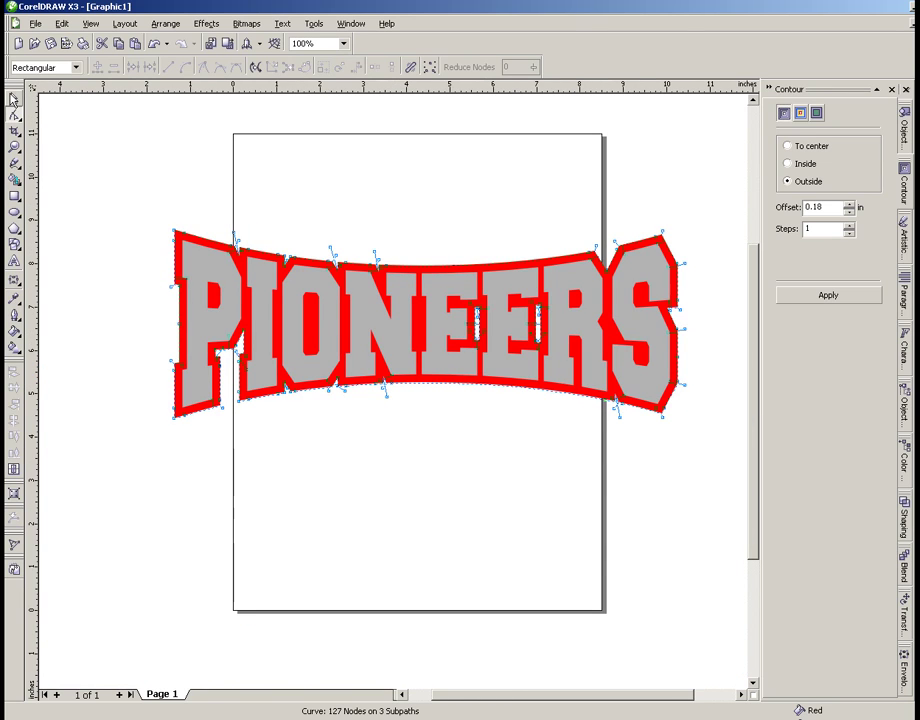
left_click(13, 98)
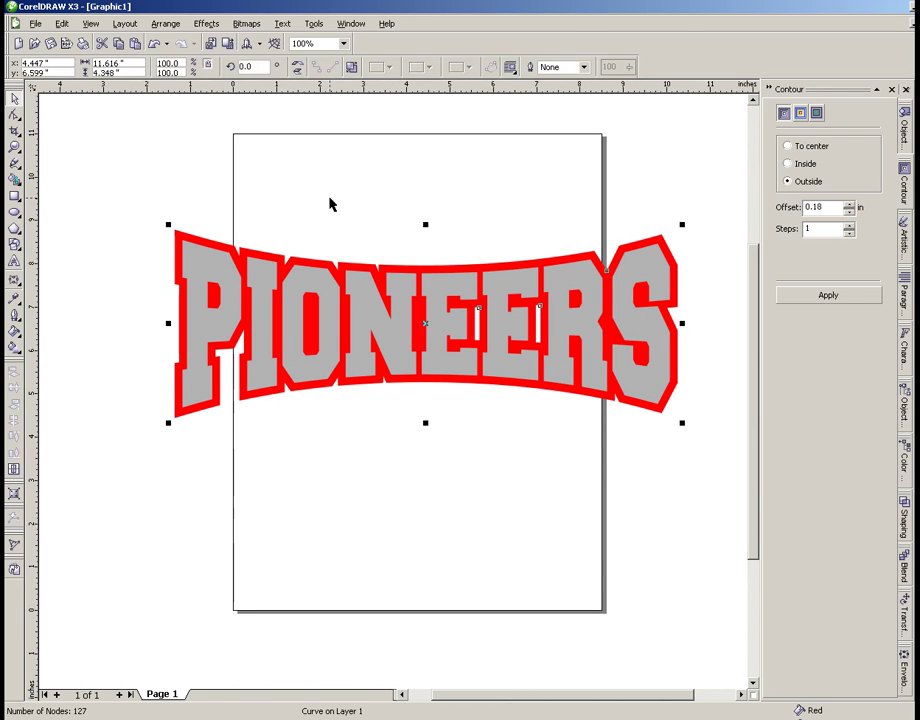
Deselect everything, then marquee-select the gray PIONEERS text and its red contour together
left_click(330, 202)
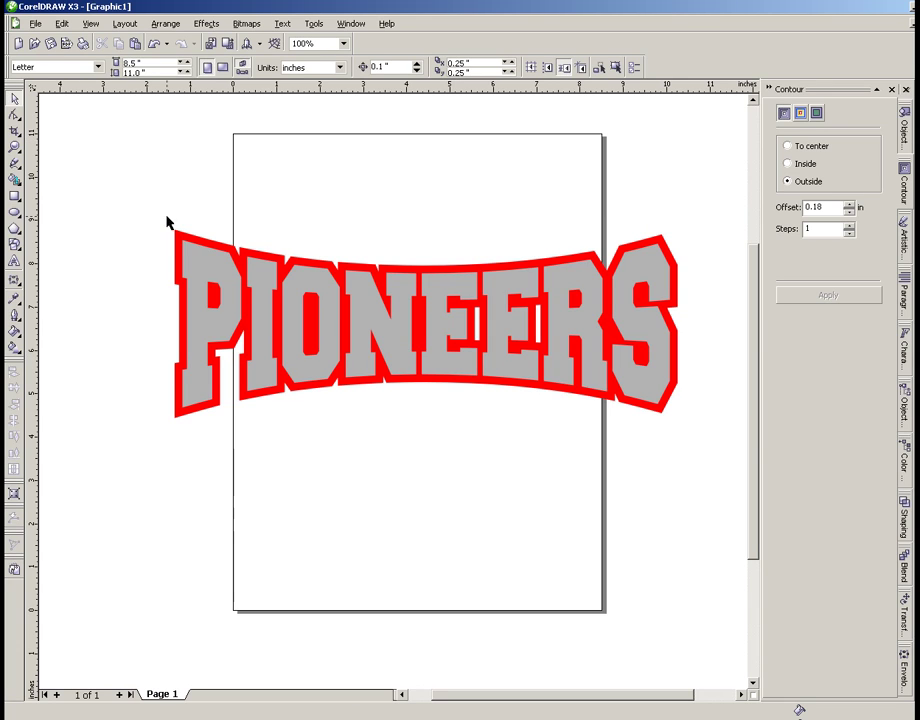
left_click_drag(126, 205, 678, 487)
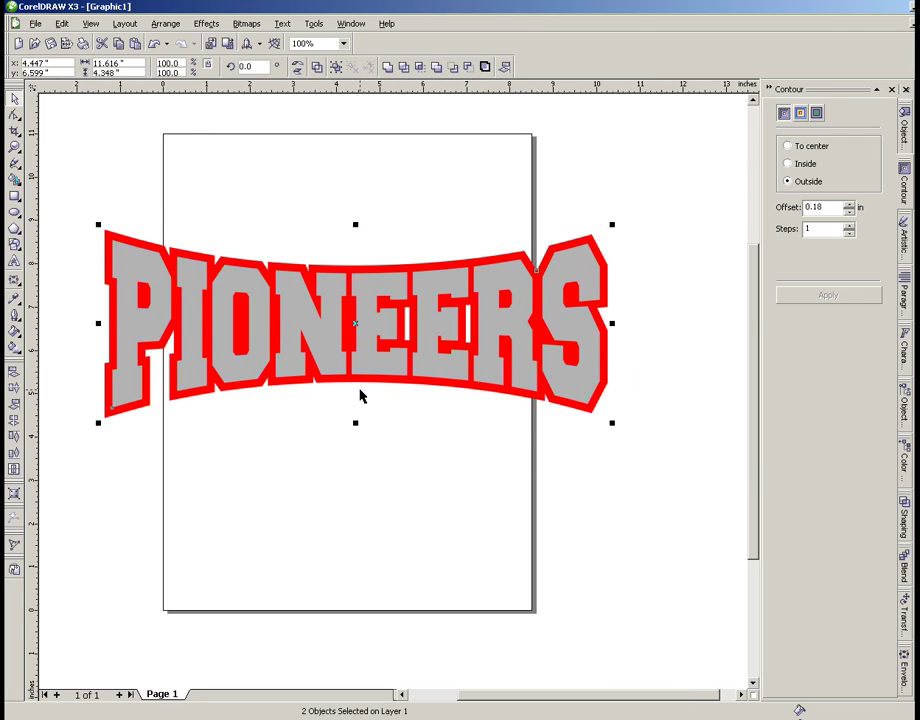